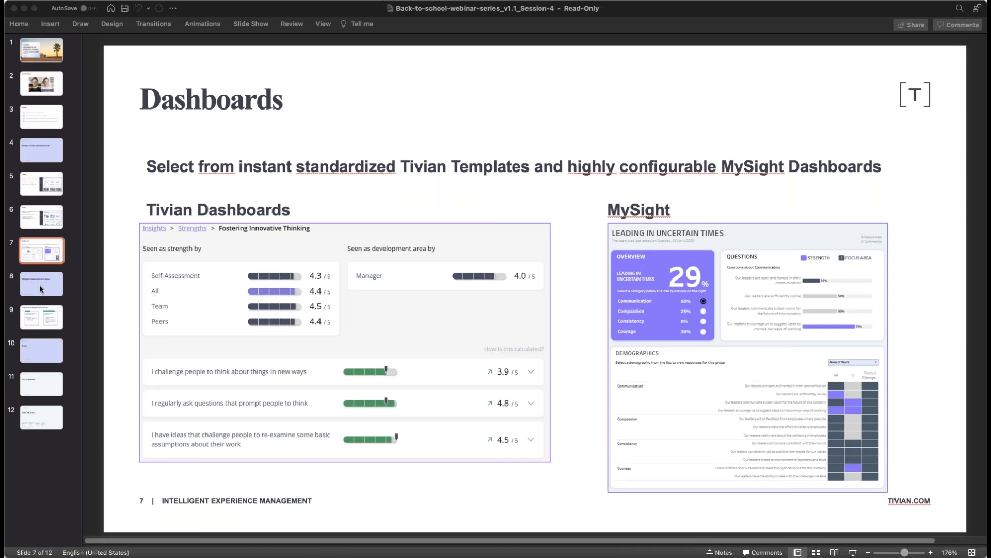
- Advance the presentation past the MySight Dashboards for Guides section to the Components for MySight Dashboards Setup slide
left_click(40, 287)
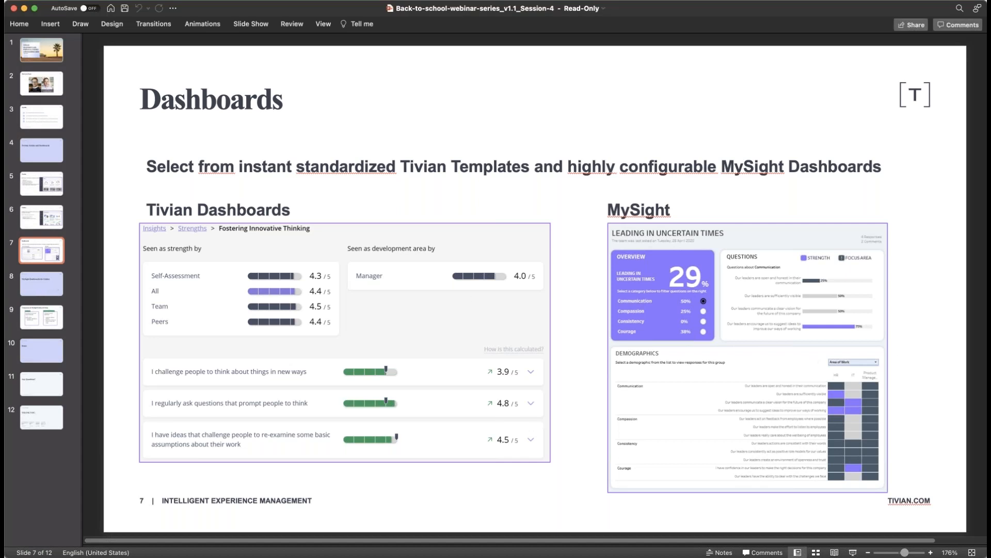
key("super+Tab")
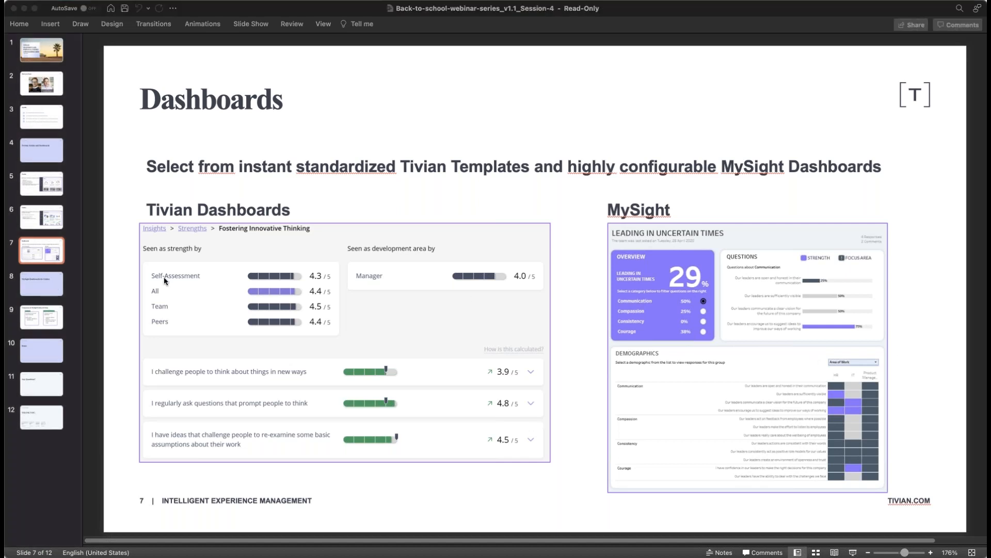
left_click(41, 287)
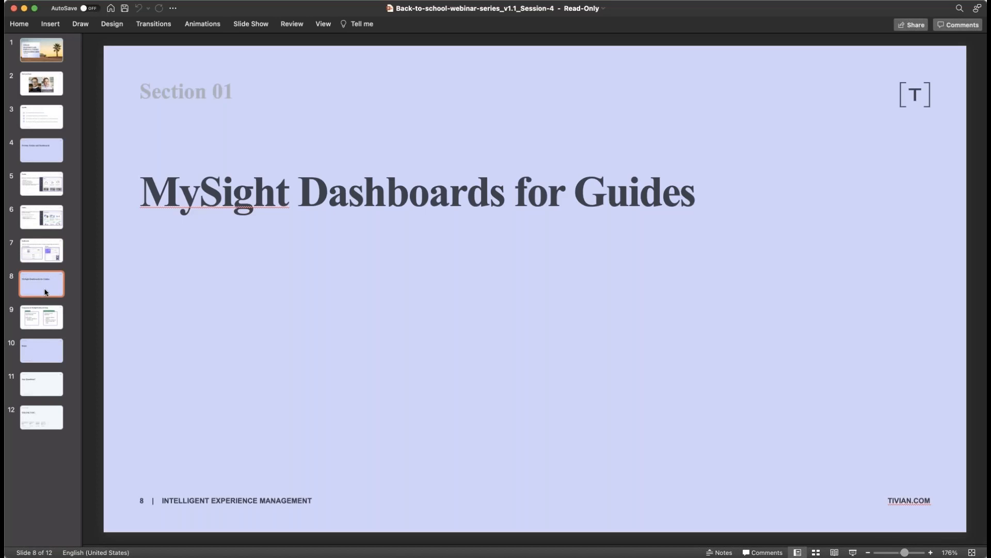
left_click(46, 321)
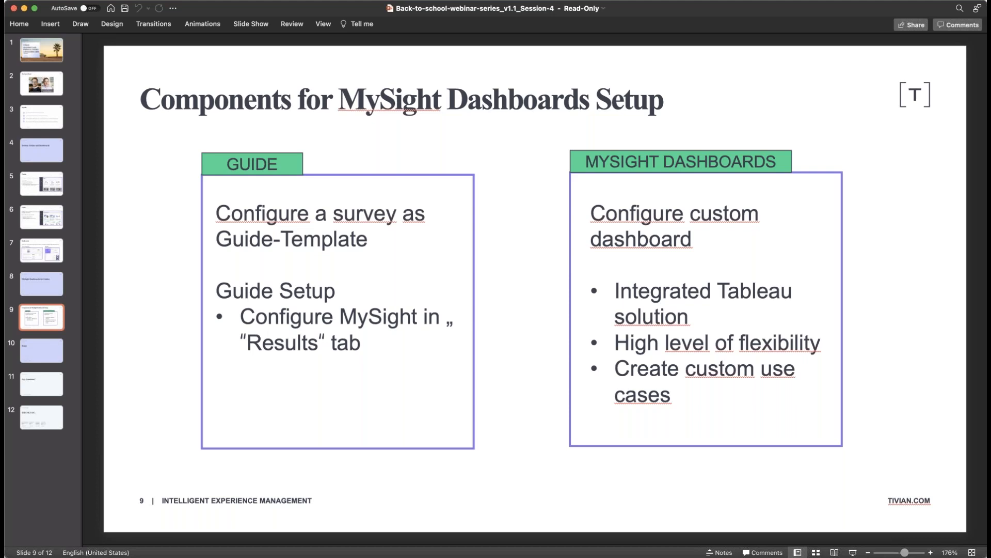
- Switch to the Tivian portal in the browser and open the Job Satisfaction guide template
key("super+Tab")
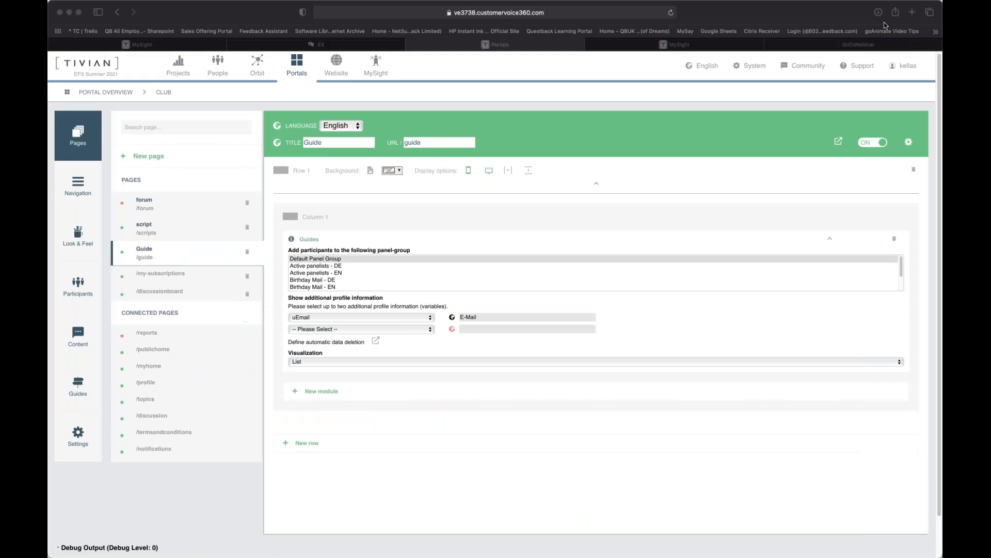
left_click(740, 18)
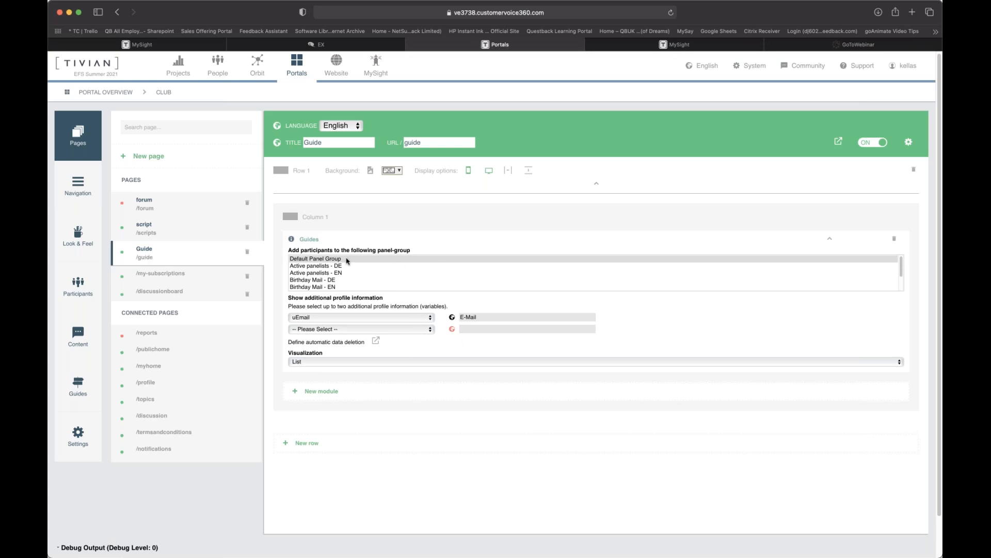
left_click(75, 391)
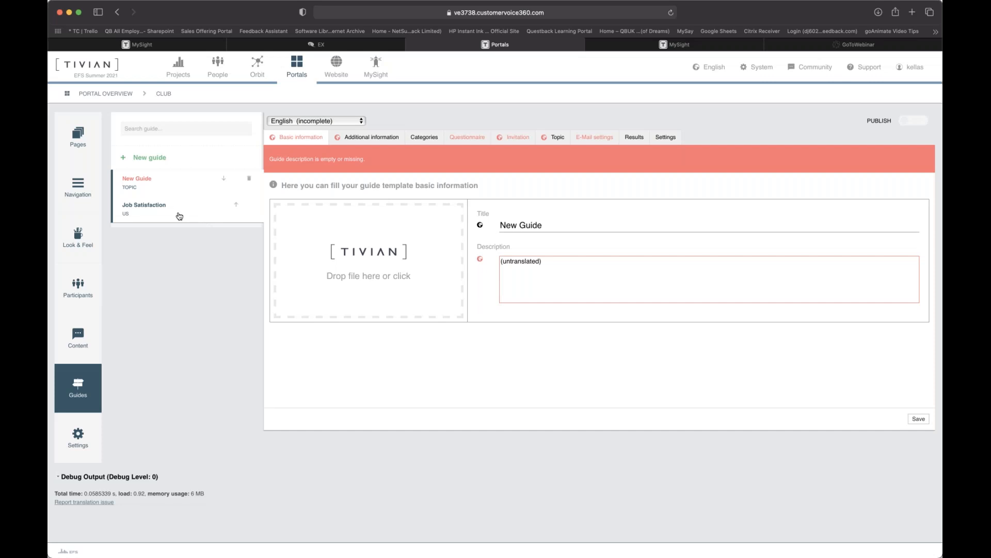
left_click(179, 216)
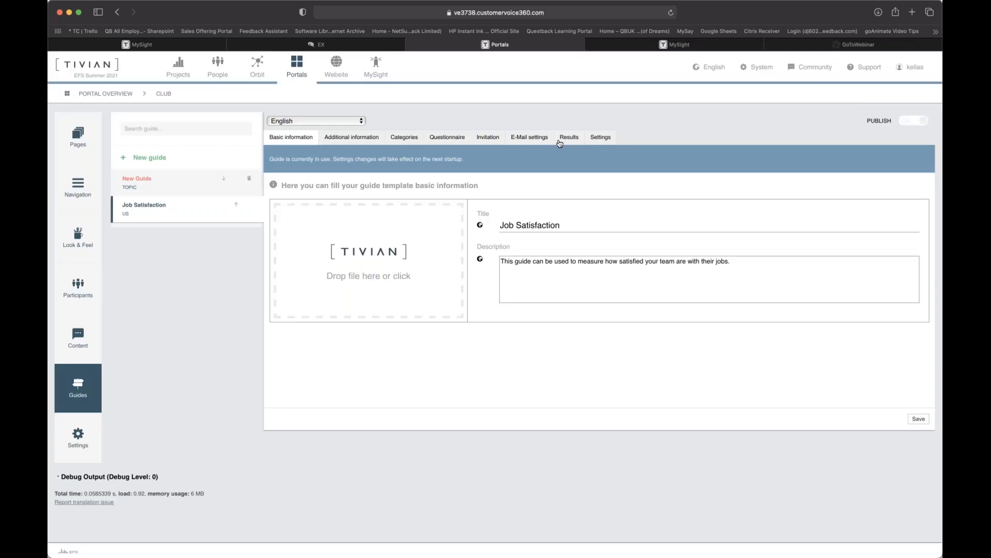
- Review the Job Satisfaction guide's questionnaire assignment and set the dashboard type for its results to MySight
left_click(444, 140)
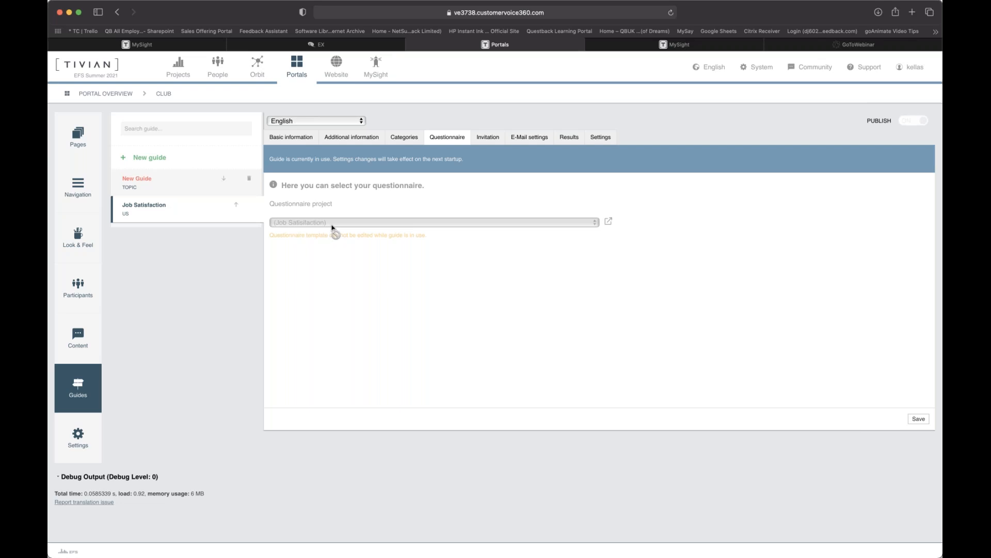
left_click(570, 139)
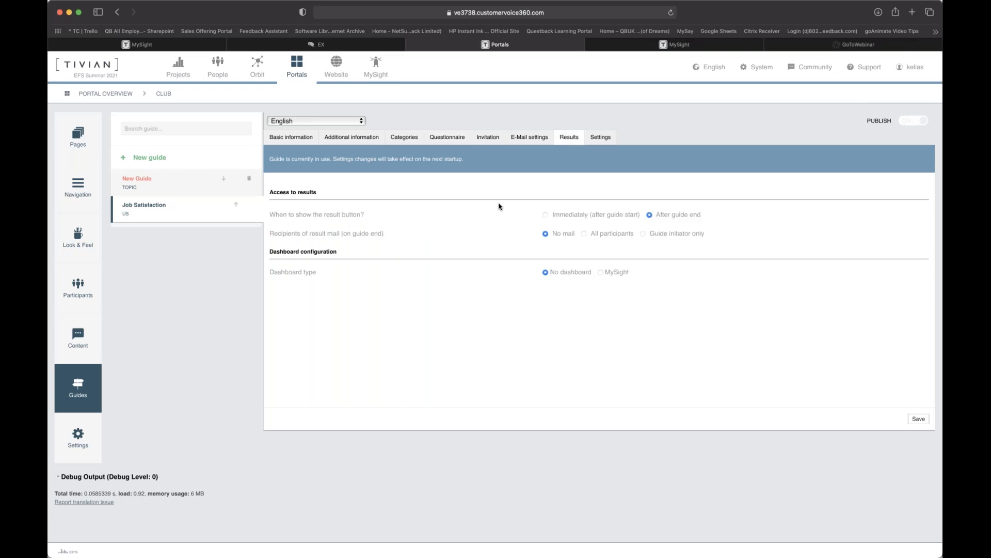
left_click(601, 272)
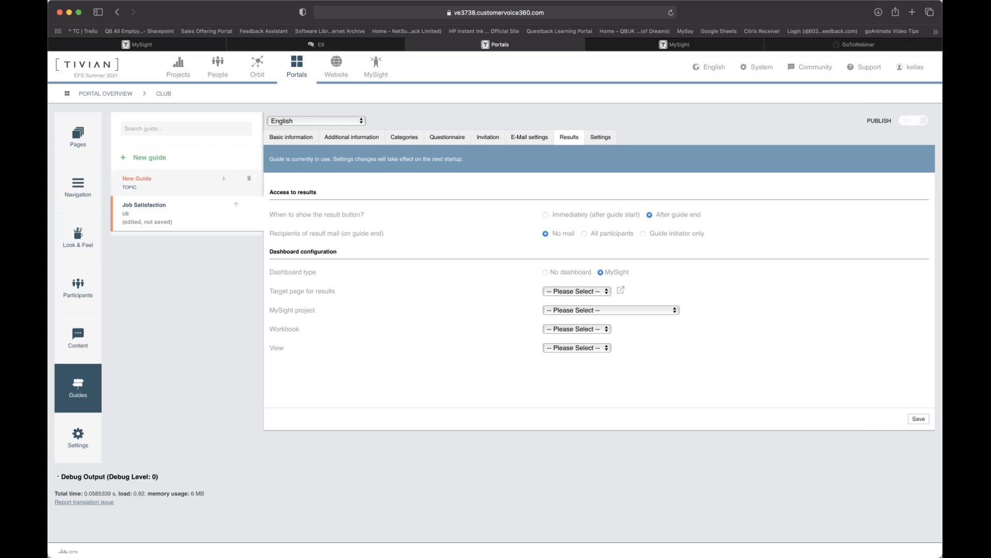
- Search the project list for project 13169 and open its survey menu
left_click(178, 66)
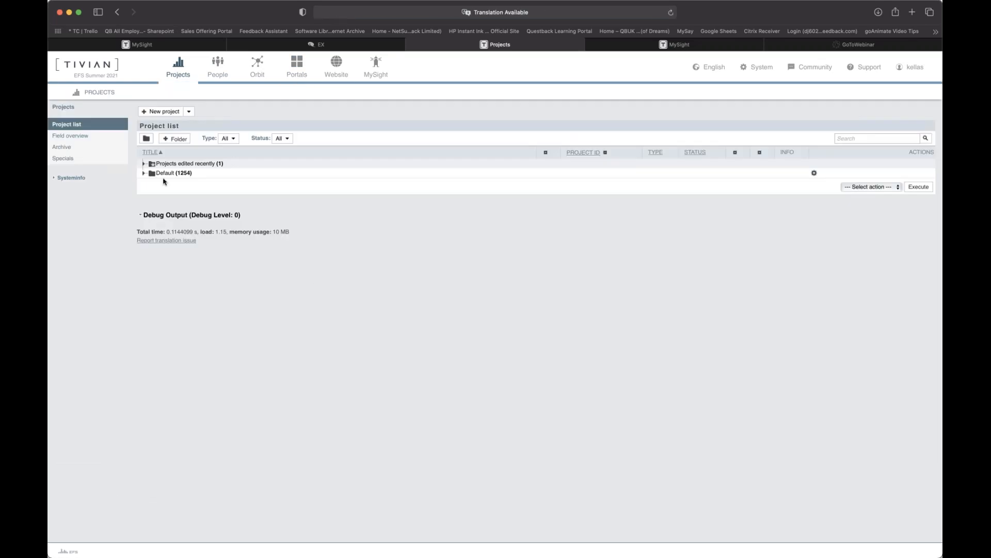
left_click(145, 174)
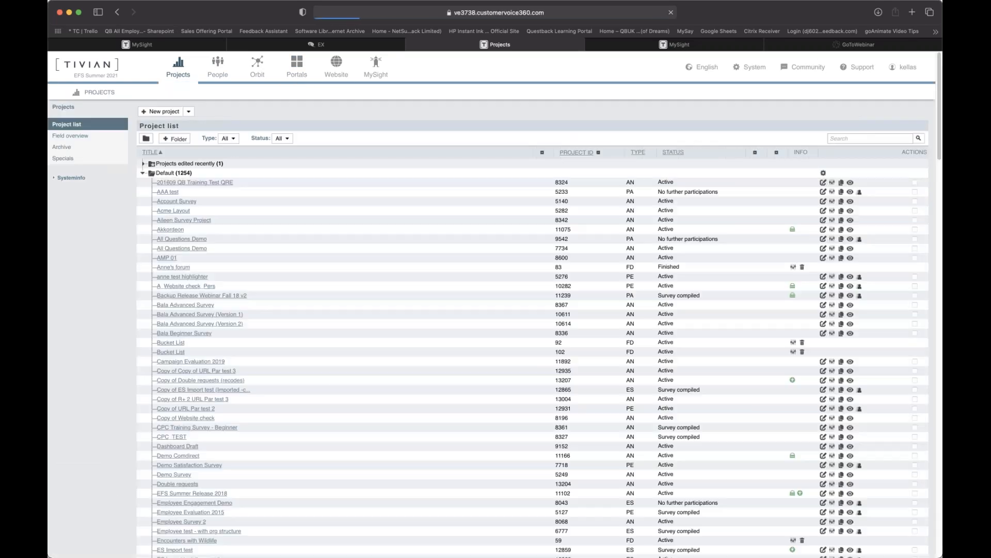
left_click(857, 138)
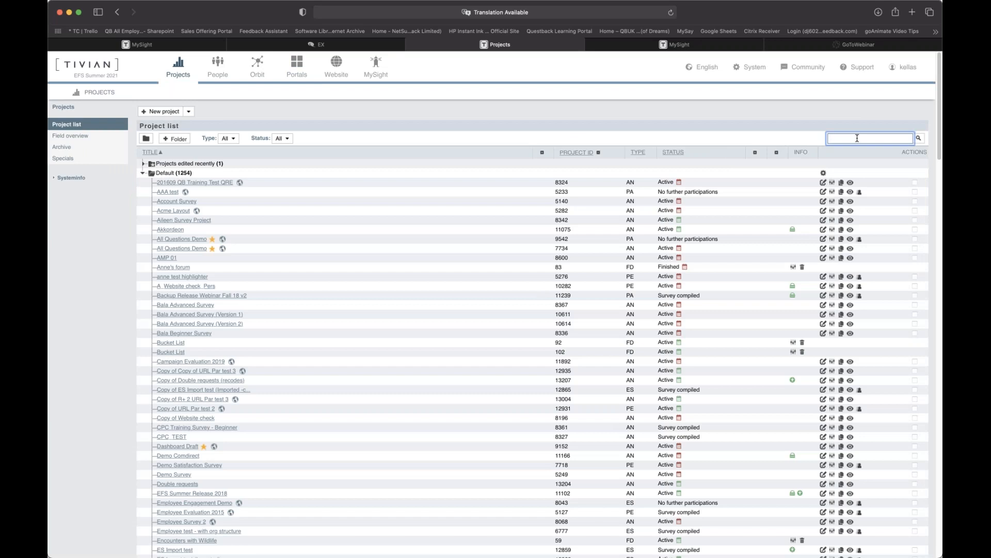
type("131")
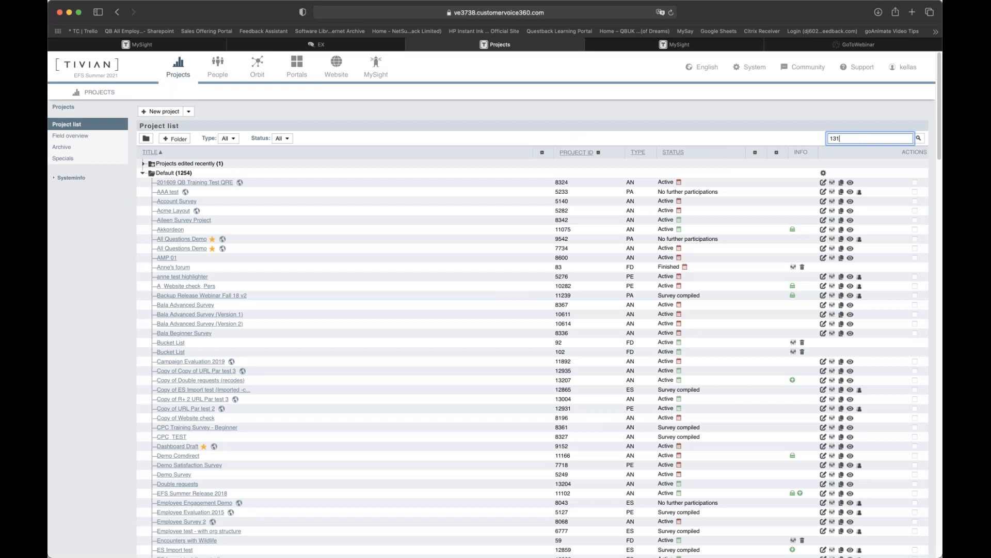
type("69")
key("Return")
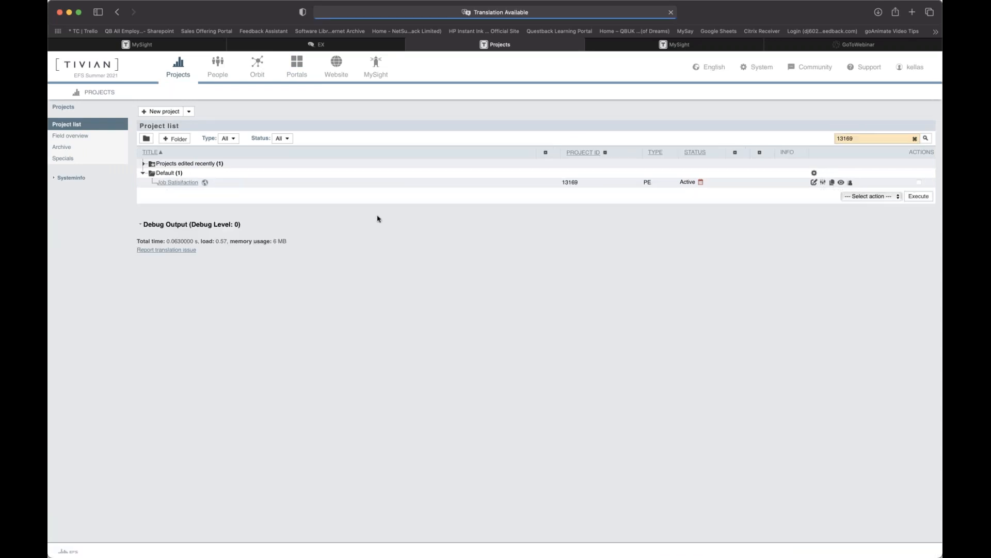
left_click(180, 184)
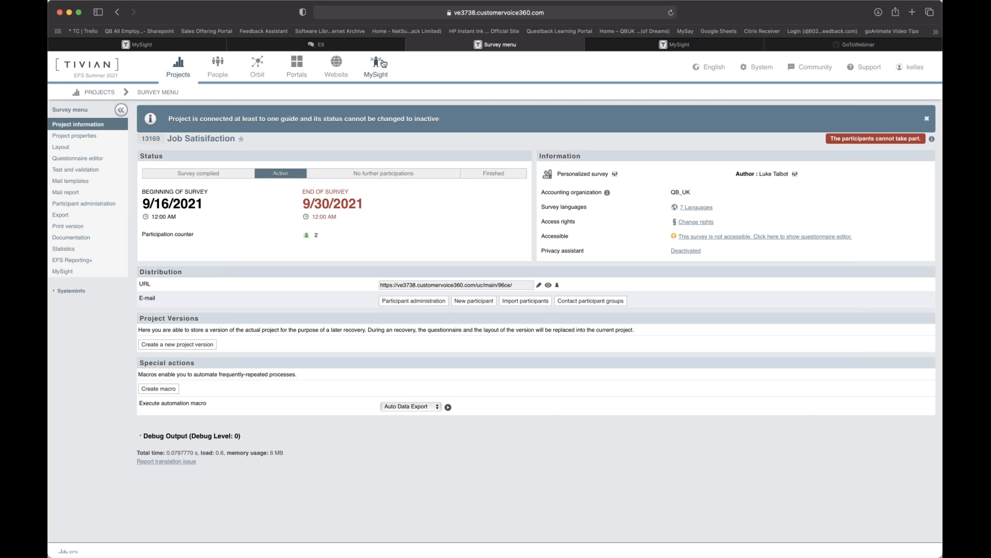
- Open Project 13169 from the MySight project overview and review its settings and publishing workflow
left_click(610, 43)
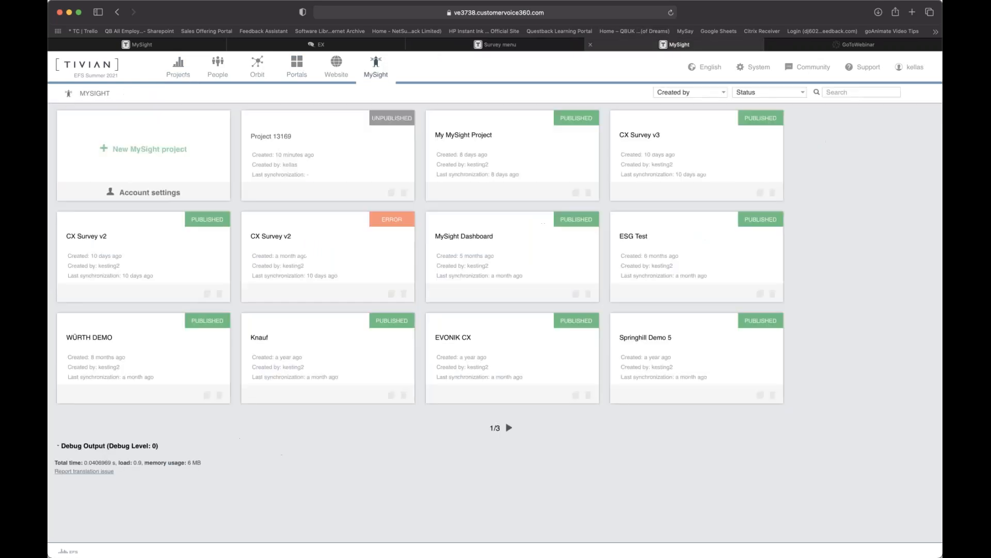
left_click(281, 171)
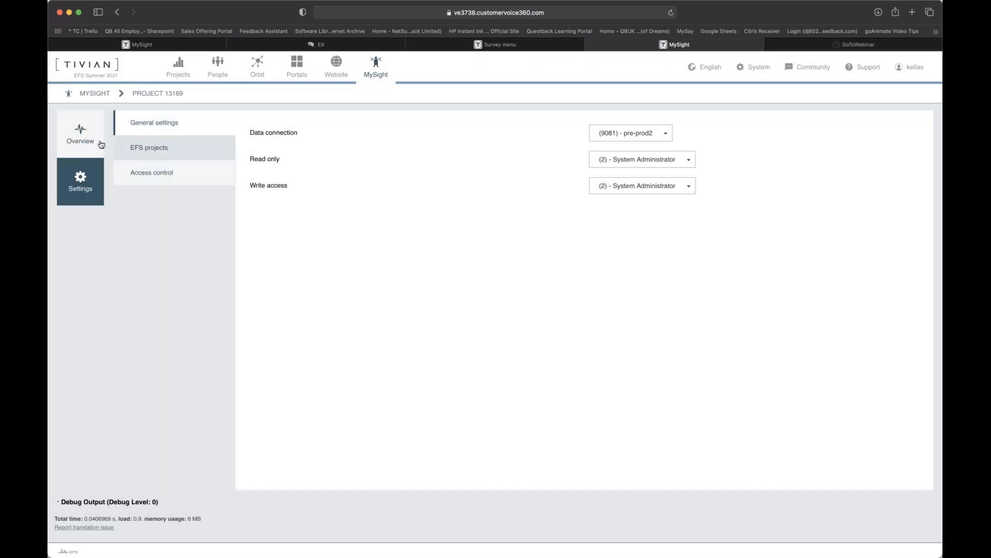
left_click(375, 68)
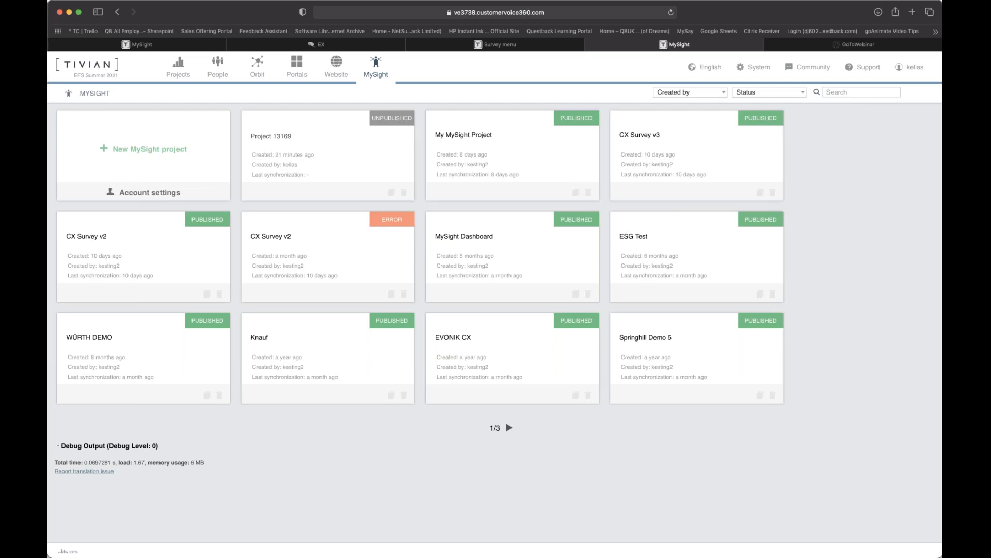
left_click(299, 163)
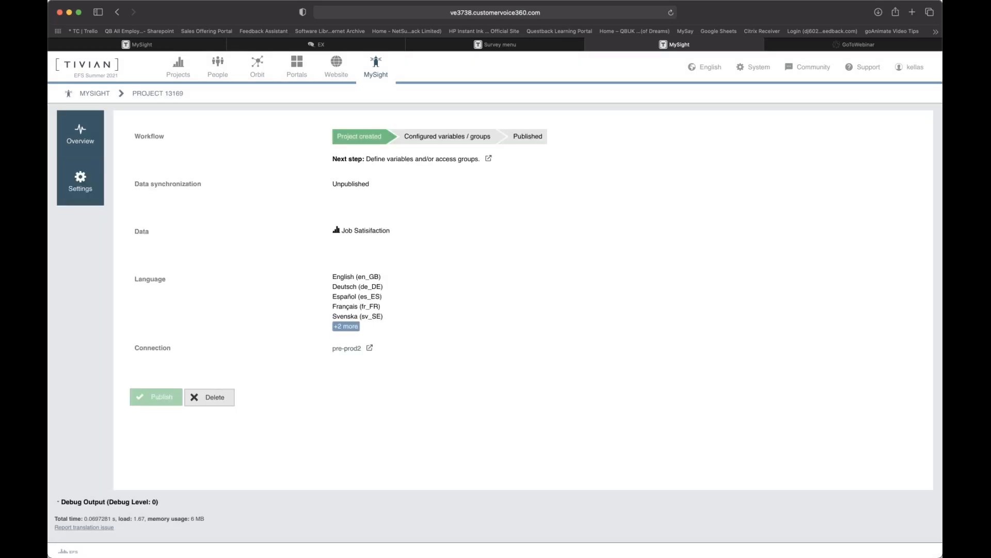
- Show the EFS projects settings of Project 13169 and view the surveys available for adding without choosing one
left_click(164, 147)
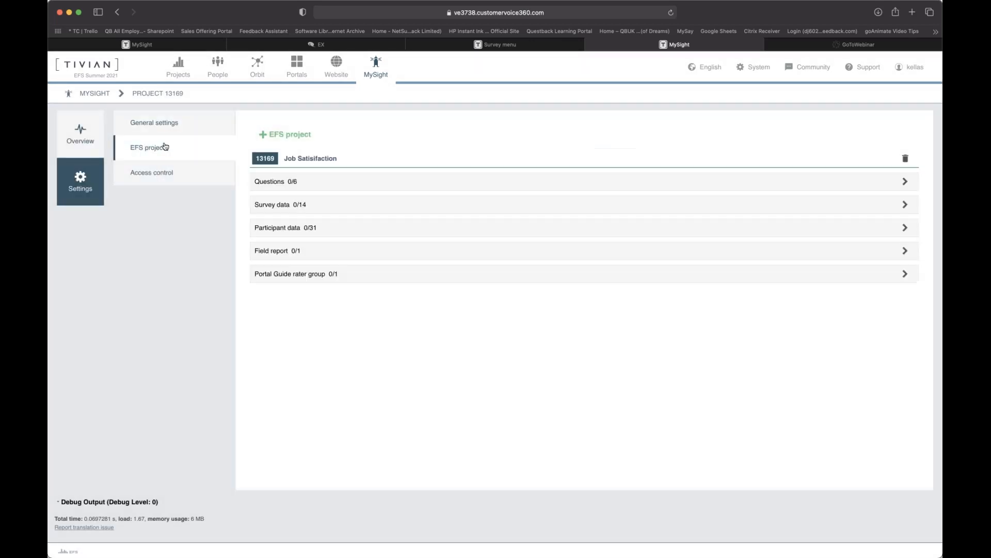
left_click(315, 133)
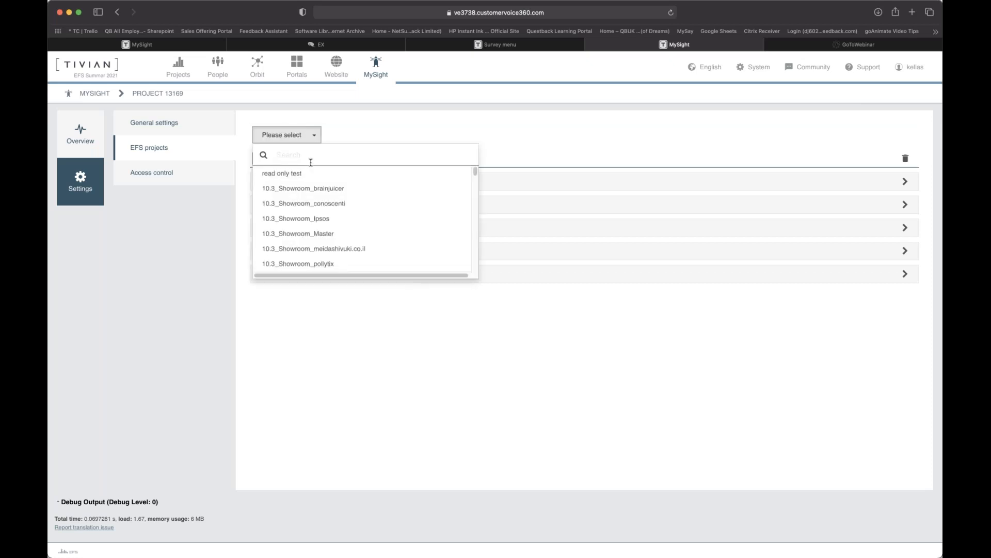
left_click(603, 124)
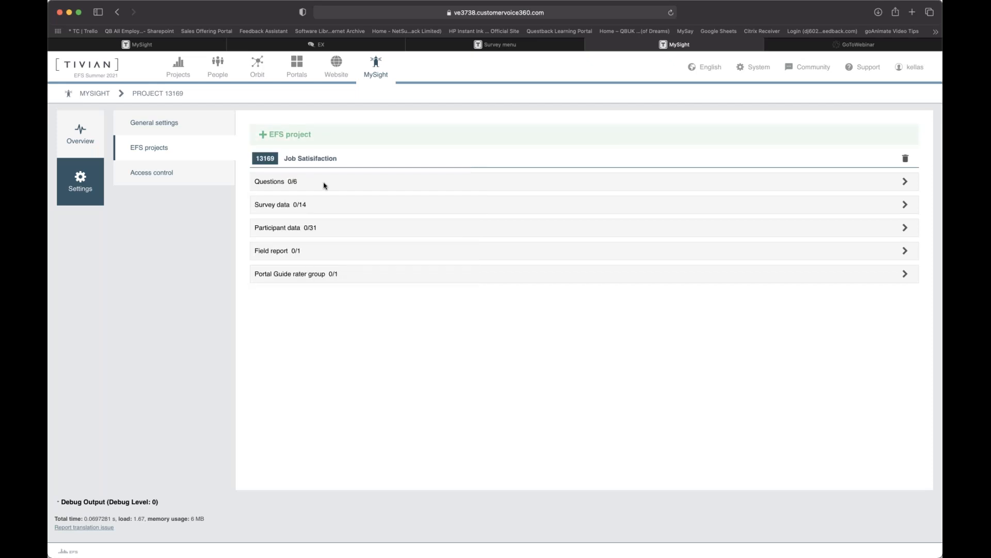
- Add u_guidewave_id, u_guidewave_circle_id and u_wave_manager_uid to the selected participant data of the Job Satisfaction project
left_click(298, 233)
left_click_drag(559, 309, 560, 332)
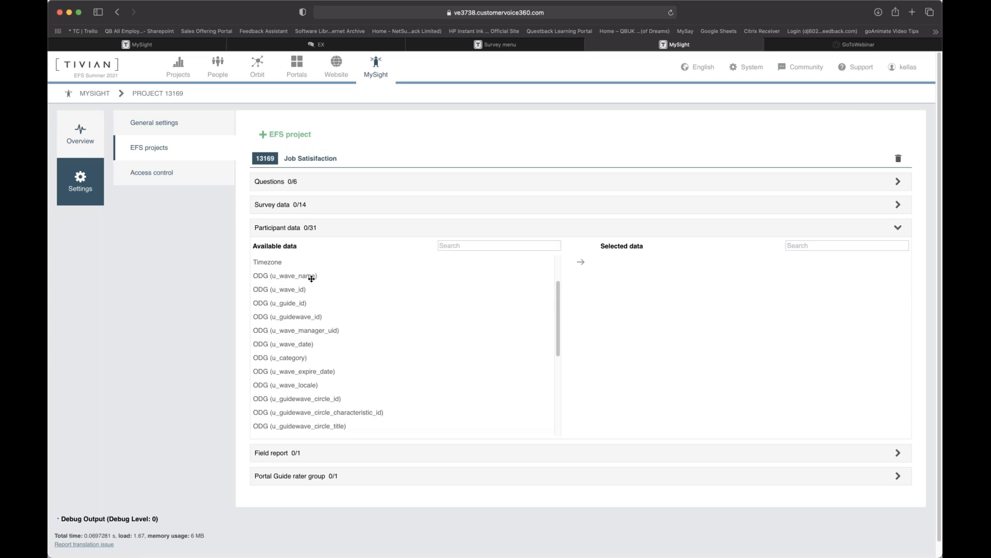
left_click_drag(292, 317, 666, 273)
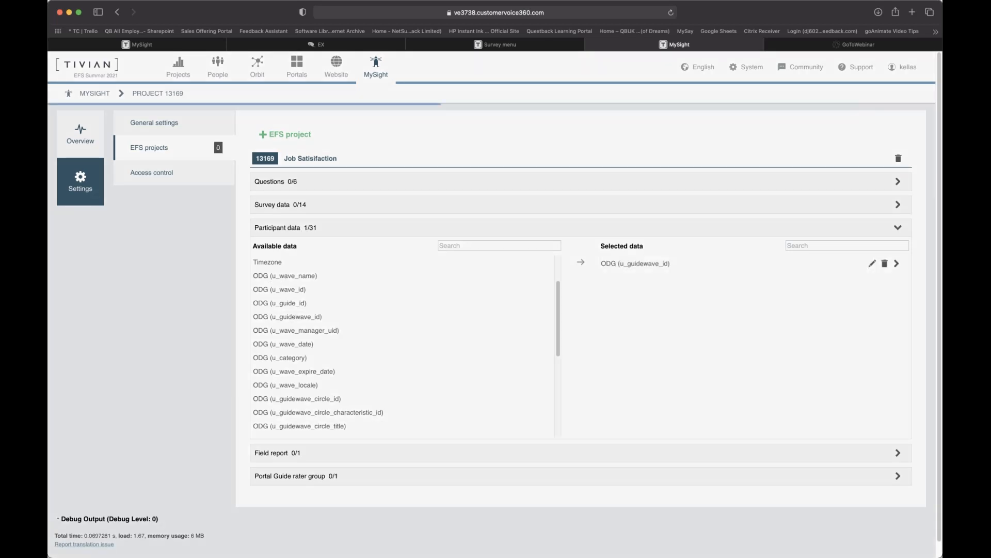
left_click_drag(294, 398, 656, 302)
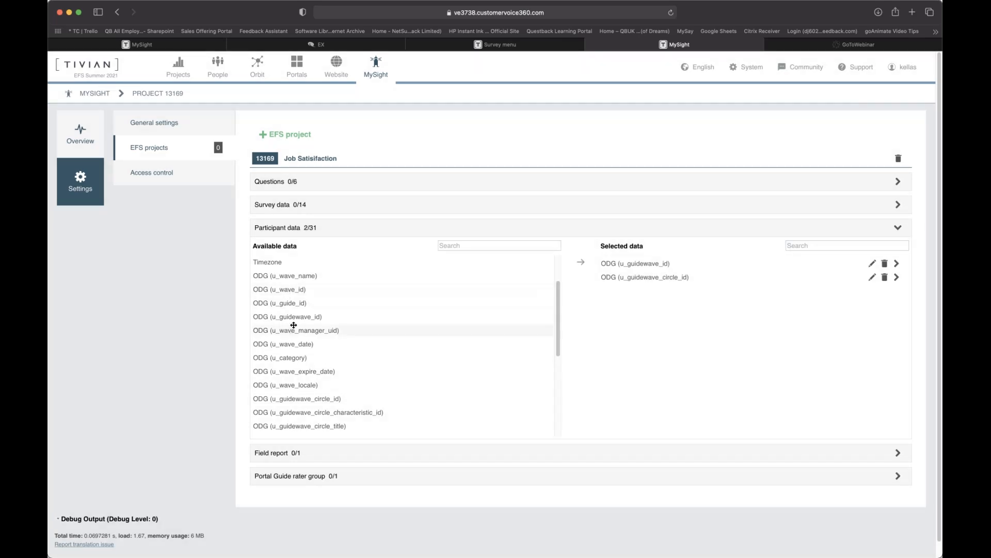
left_click_drag(293, 331, 646, 292)
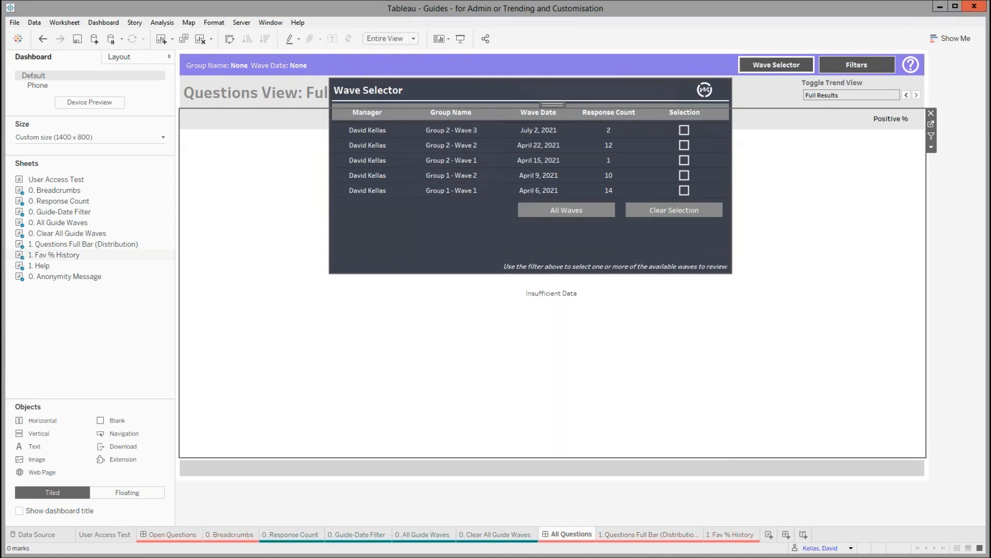
- In the Tableau workbook's Fav % History worksheet, search the data fields for "guide" and select u_guidewave_id
left_click(977, 225)
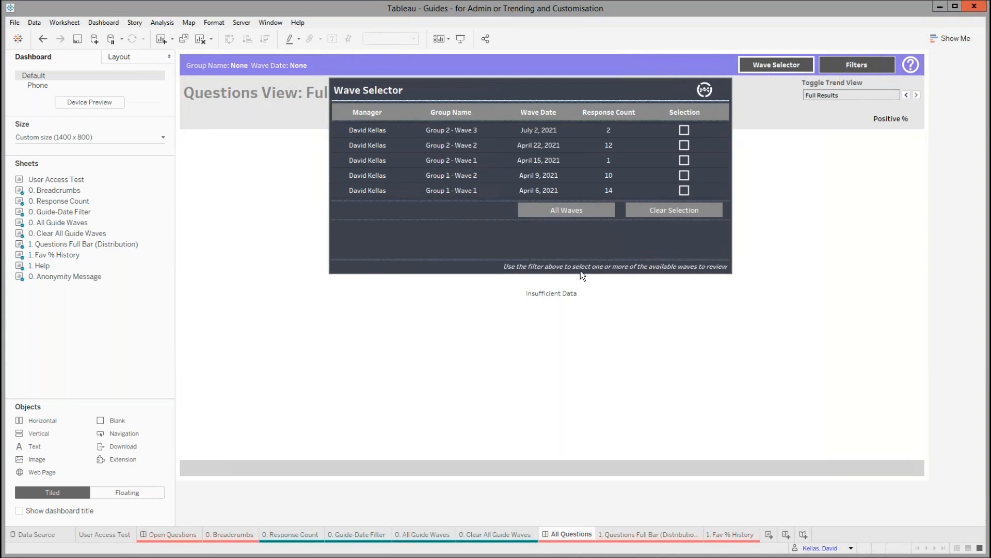
left_click(745, 535)
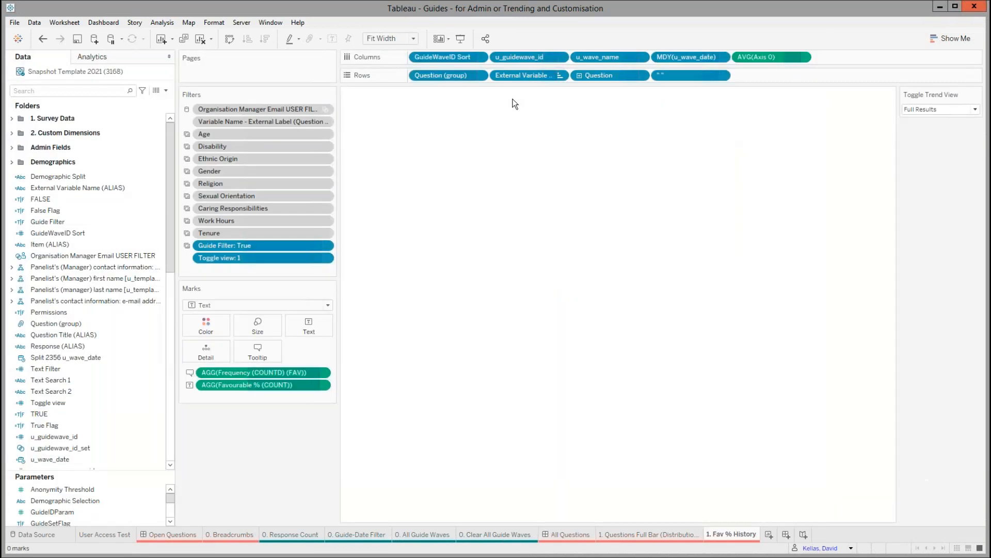
left_click(94, 91)
type("guide")
left_click(84, 130)
left_click(58, 142)
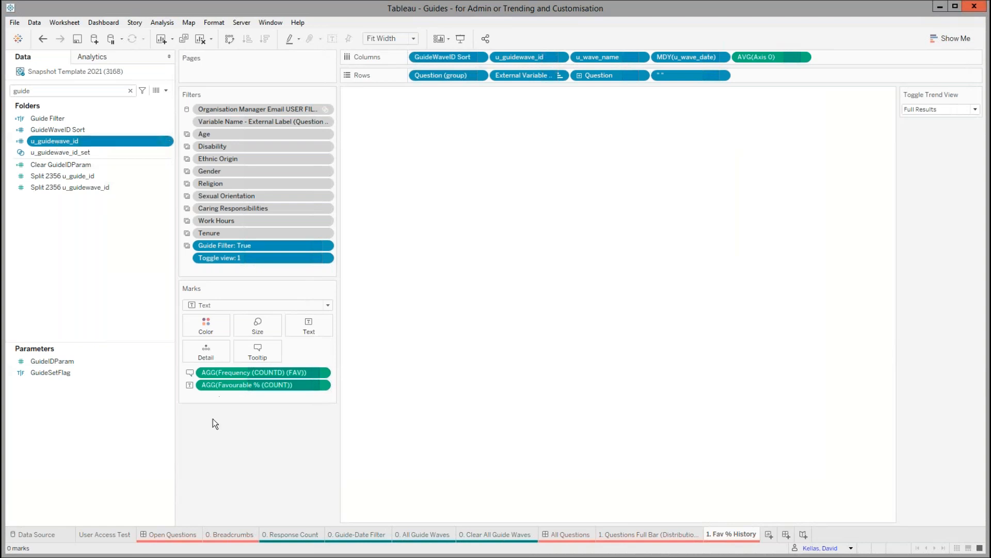
- On the All Questions dashboard, select Group 2 - Wave 3 and Group 2 - Wave 2, then apply All Waves
left_click(568, 537)
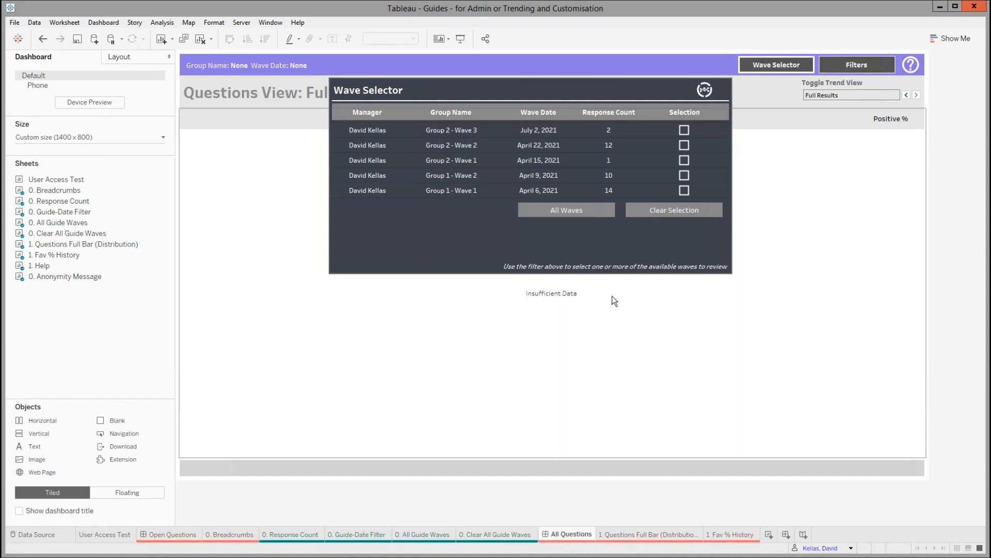
left_click(684, 131)
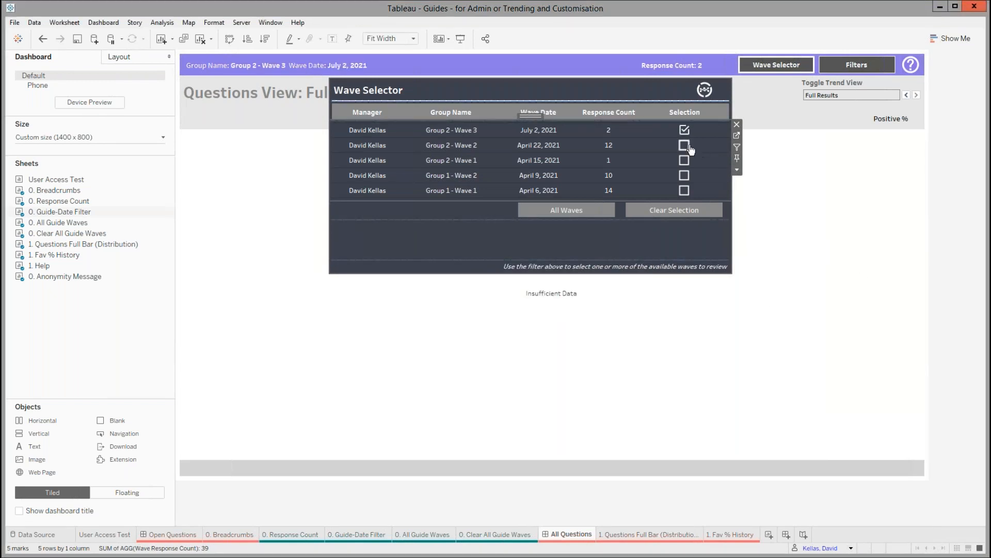
left_click(684, 145)
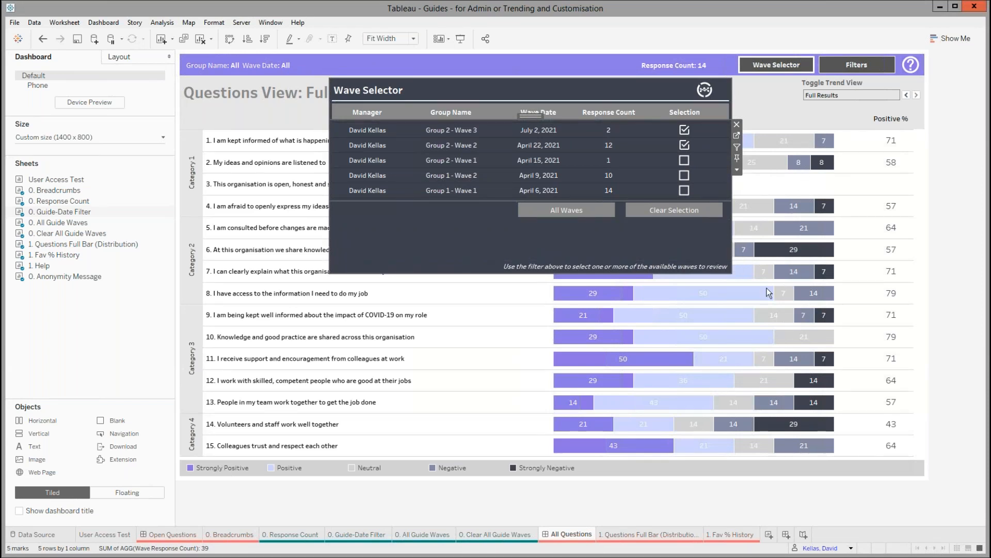
left_click(591, 209)
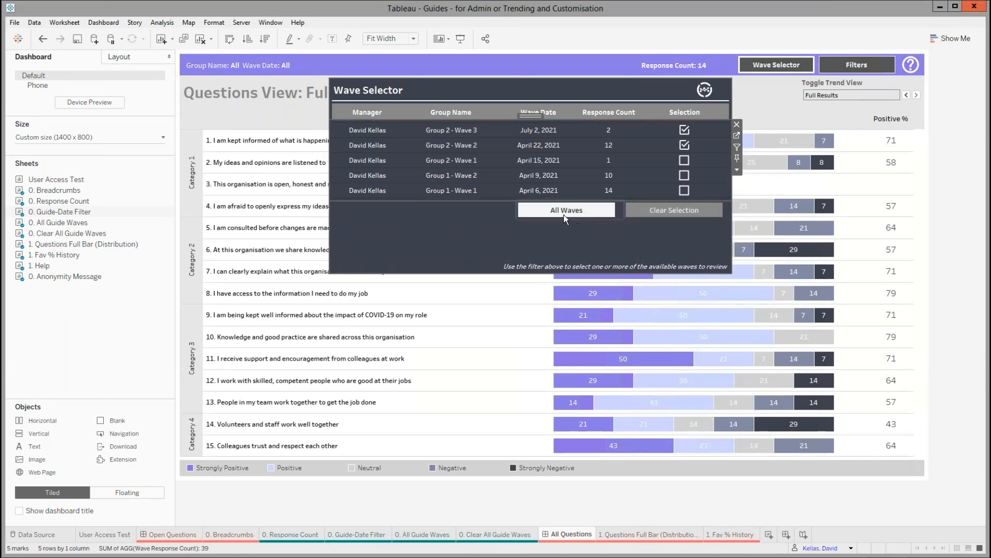
- Apply All Waves in the Wave Selector and hide the selector to show the full results
left_click(565, 219)
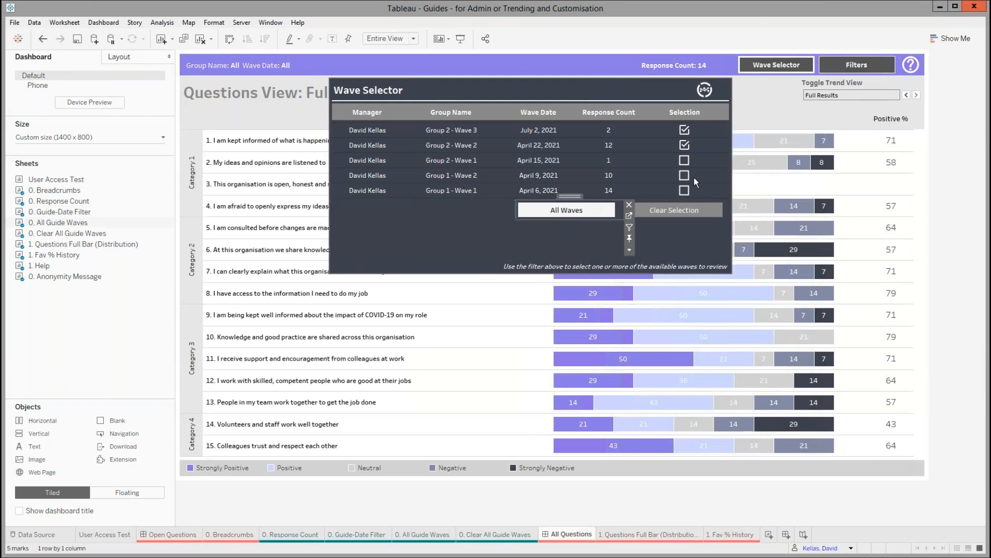
right_click(769, 67)
left_click(795, 86)
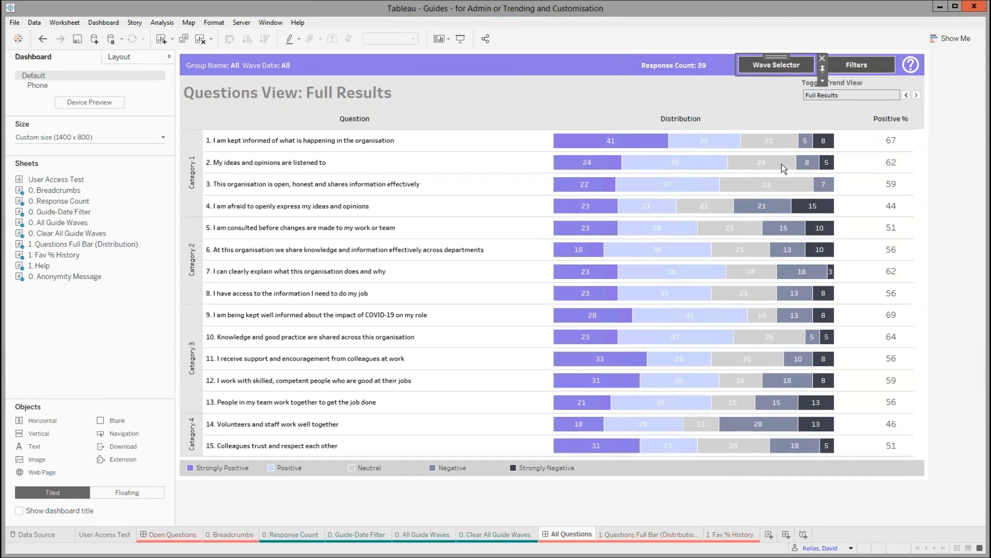
- Switch the dashboard's trend view to Wave Trend (Positive %) and reopen the Wave Selector
left_click(909, 104)
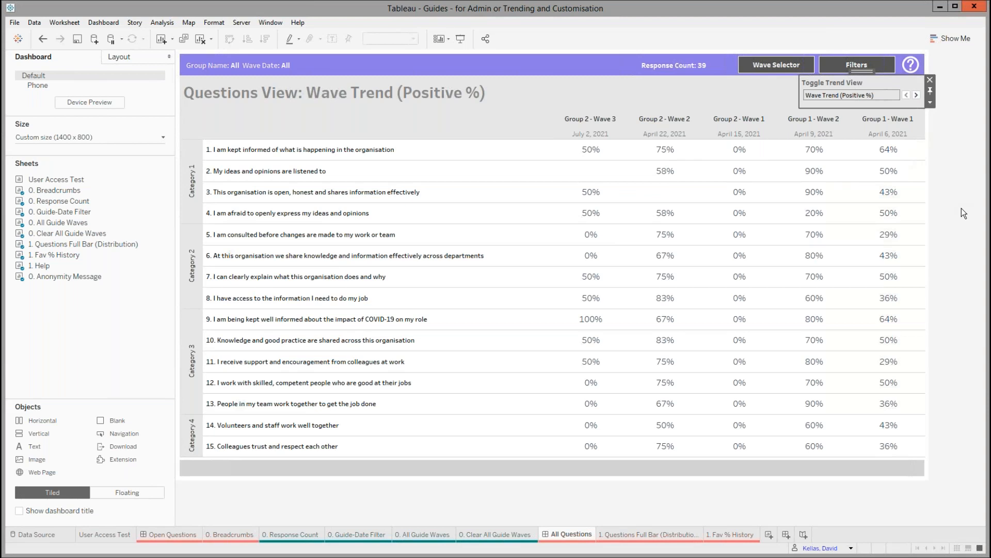
right_click(769, 69)
left_click(810, 88)
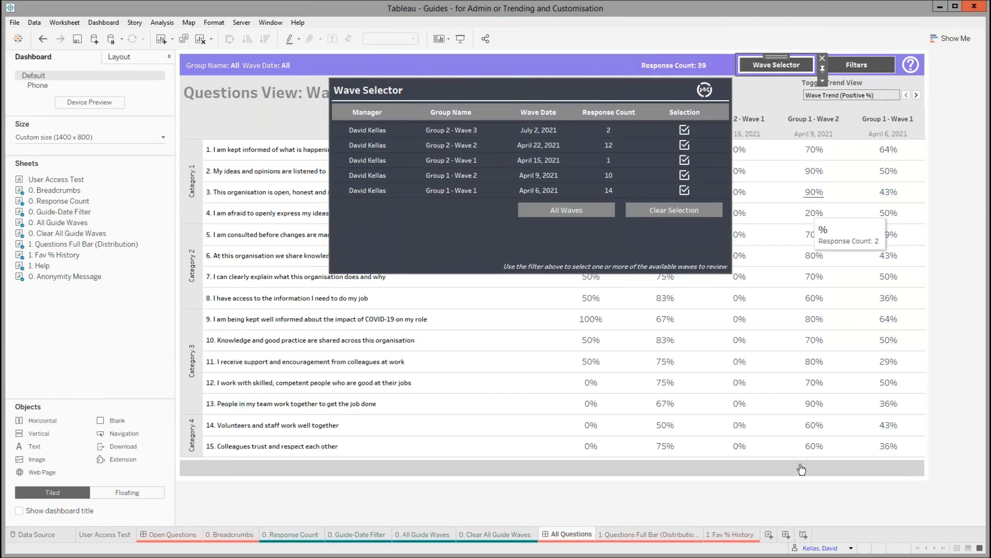
- On the Fav % History worksheet, select u_guidewave_id together with Split 2356 u_guidewave_id among the guide fields
left_click(737, 535)
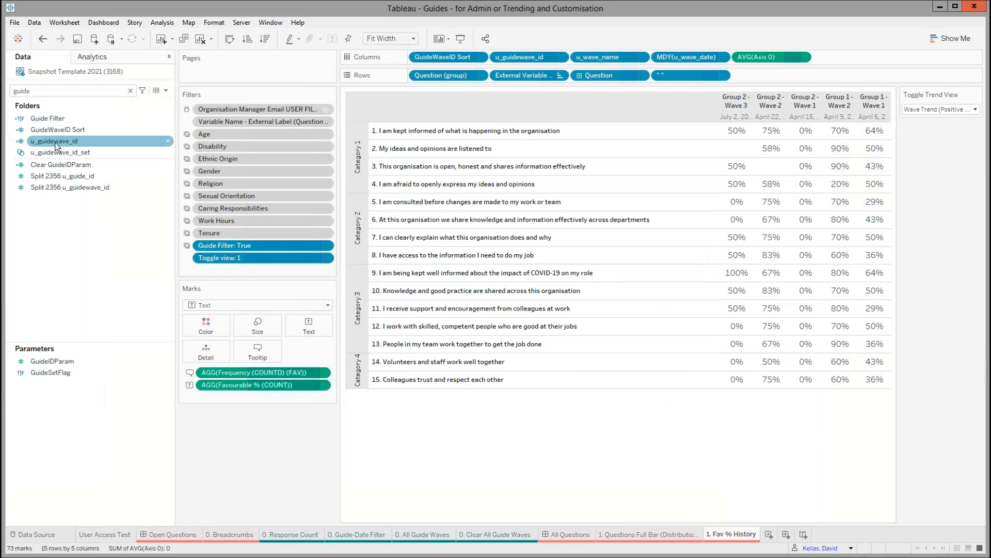
left_click(61, 92)
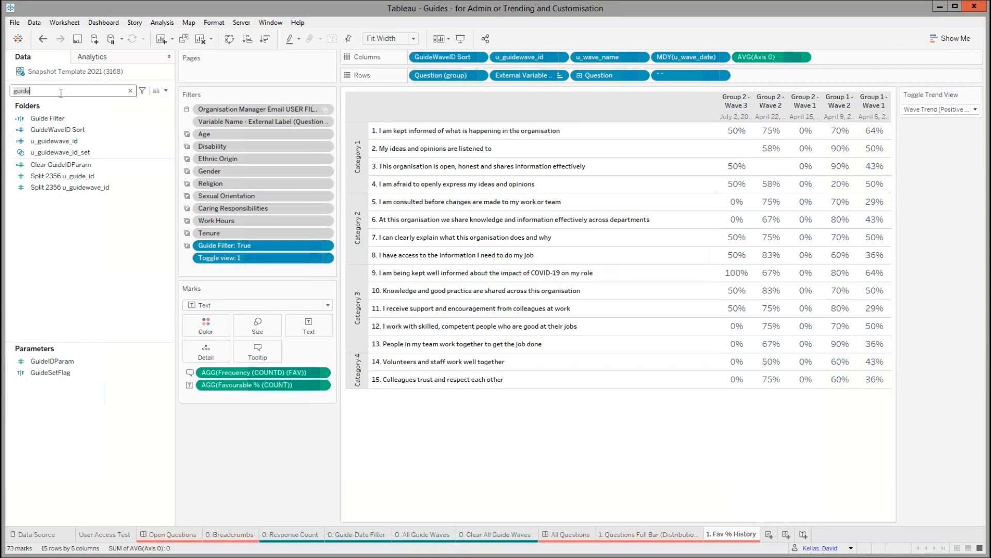
left_click(62, 142)
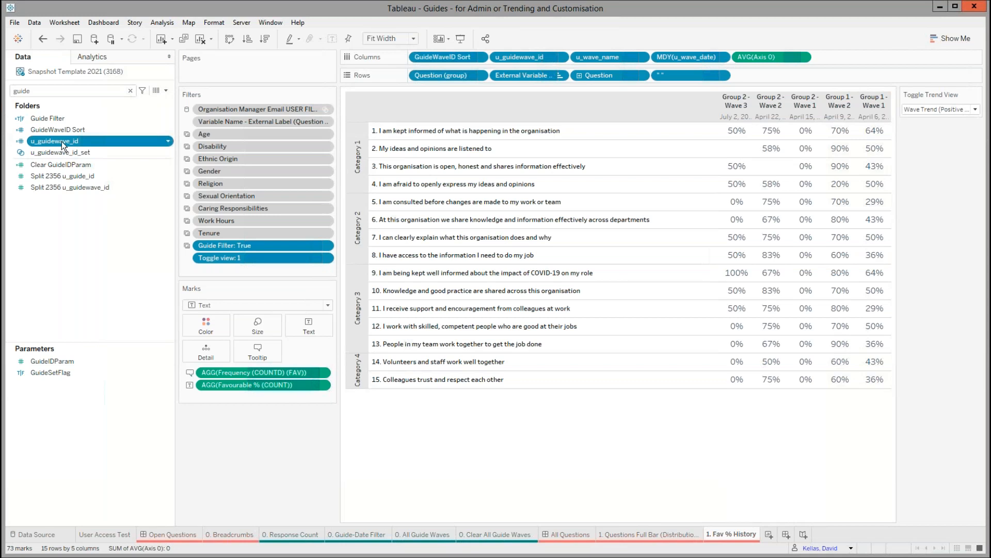
left_click(63, 188, "ctrl")
- Search the data fields for "manager" and select Split 2356 u_wave_manager_uid and u_wave_manager_uid
left_click(66, 89)
key("ctrl+a")
type("manager")
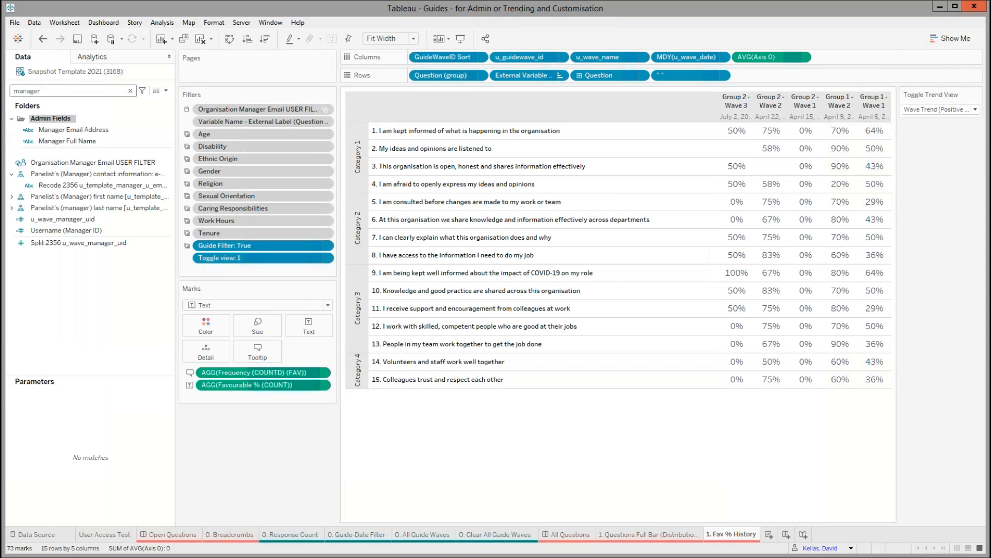
left_click(74, 244)
left_click(71, 219, "ctrl")
left_click(70, 219)
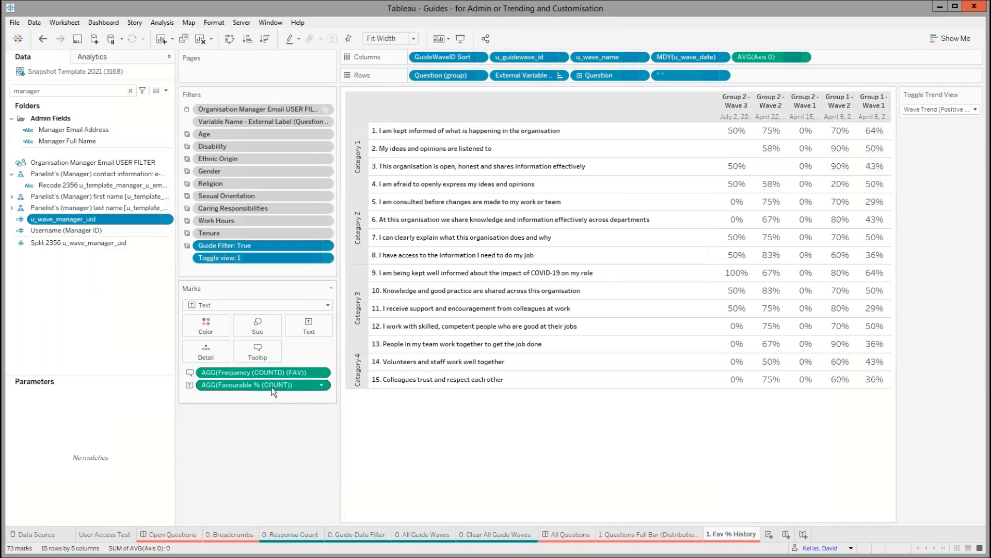
left_click(247, 389)
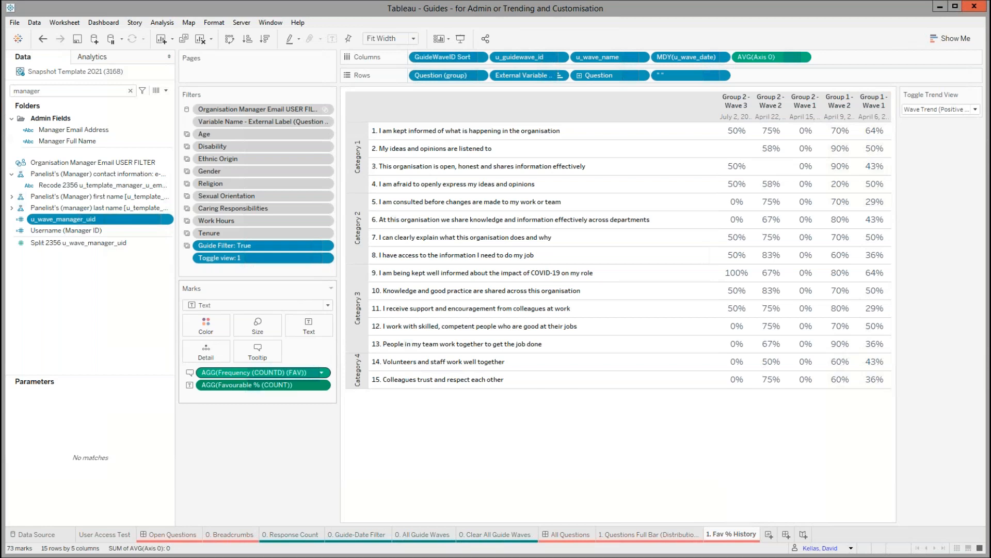
- View the Wave Selector on the All Questions dashboard and return to the Fav % History worksheet
left_click(570, 534)
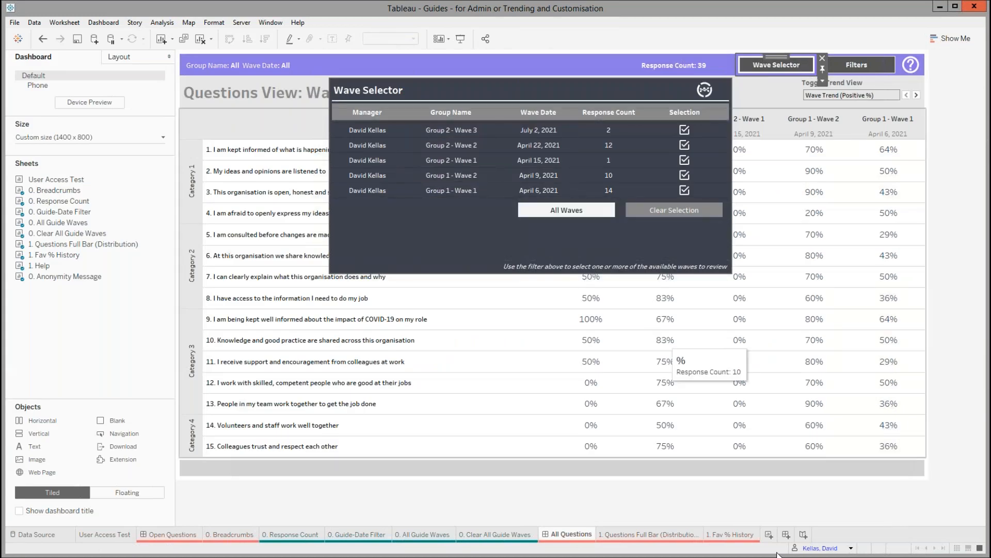
mouse_move(743, 539)
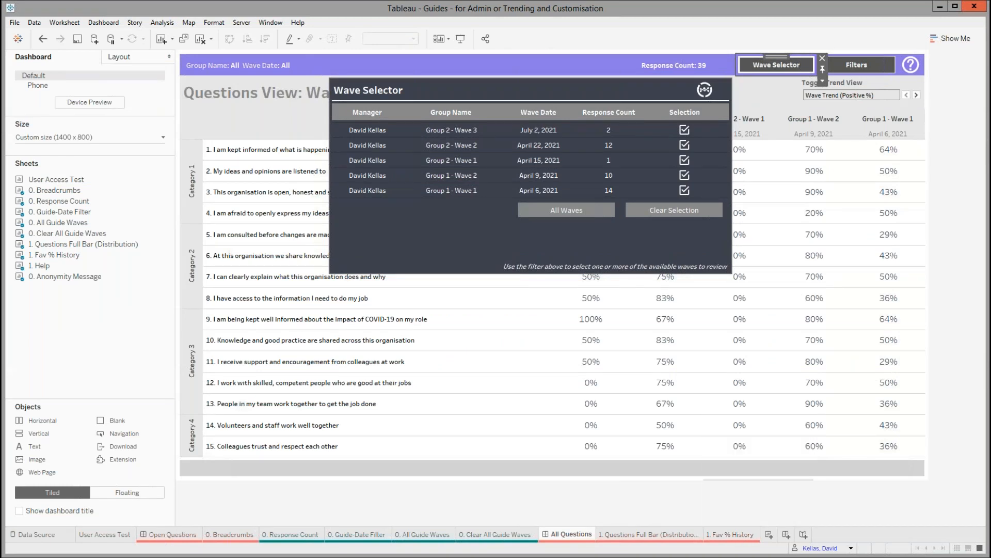
left_click(748, 540)
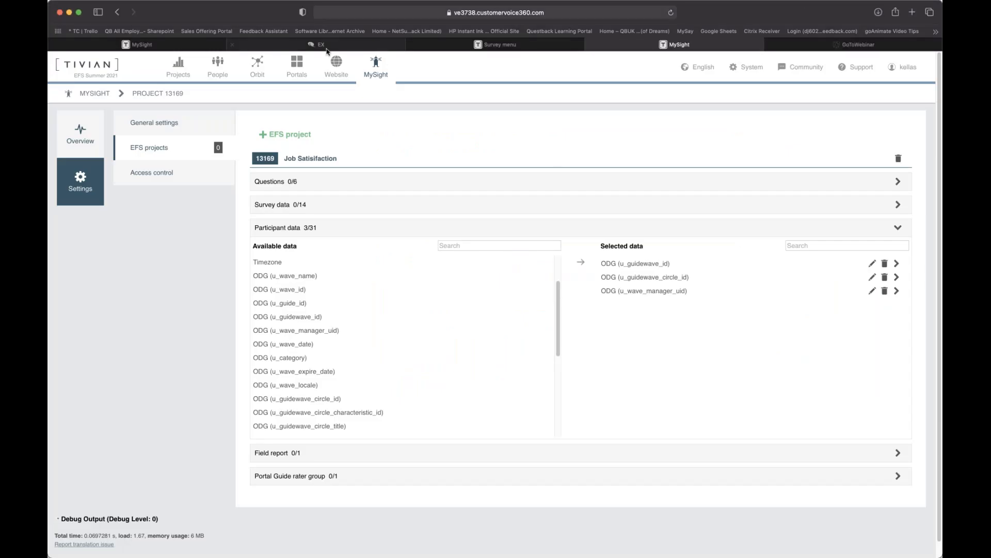
- Switch to EFS in the browser and create a new page with a single-column row in the club portal
left_click(297, 66)
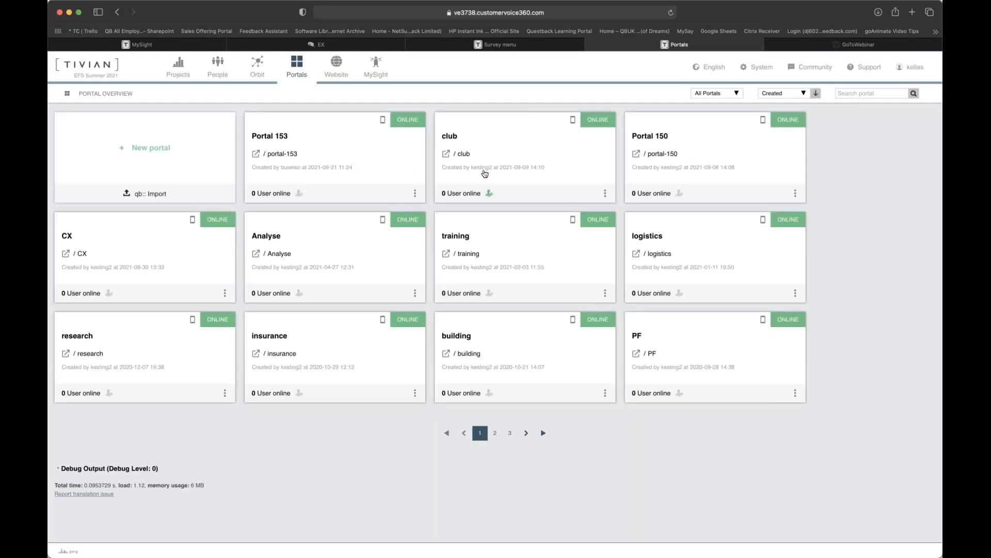
left_click(439, 143)
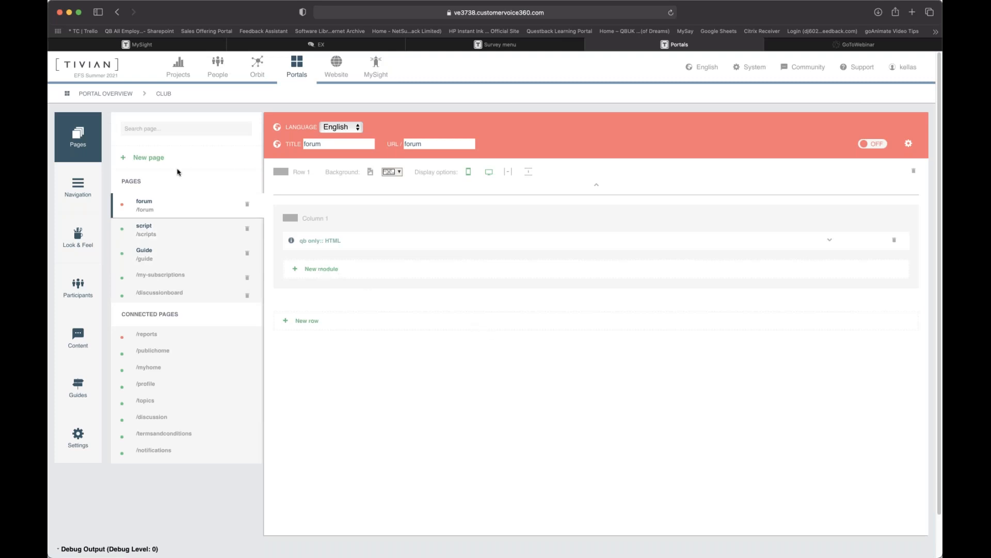
left_click(151, 163)
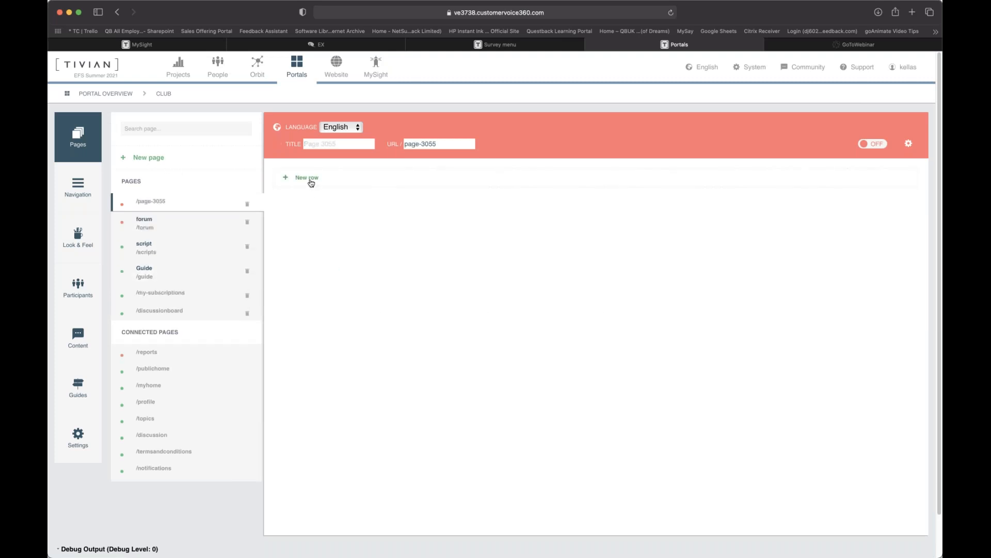
left_click(309, 183)
left_click(289, 210)
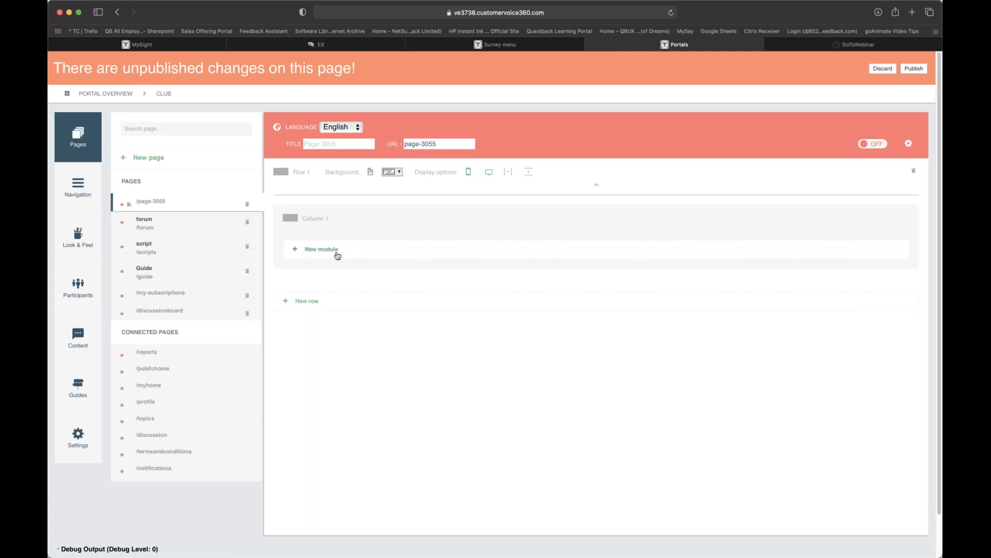
- Add a MySight module to Column 1 and enter guidewave_id in its additional options
left_click(326, 250)
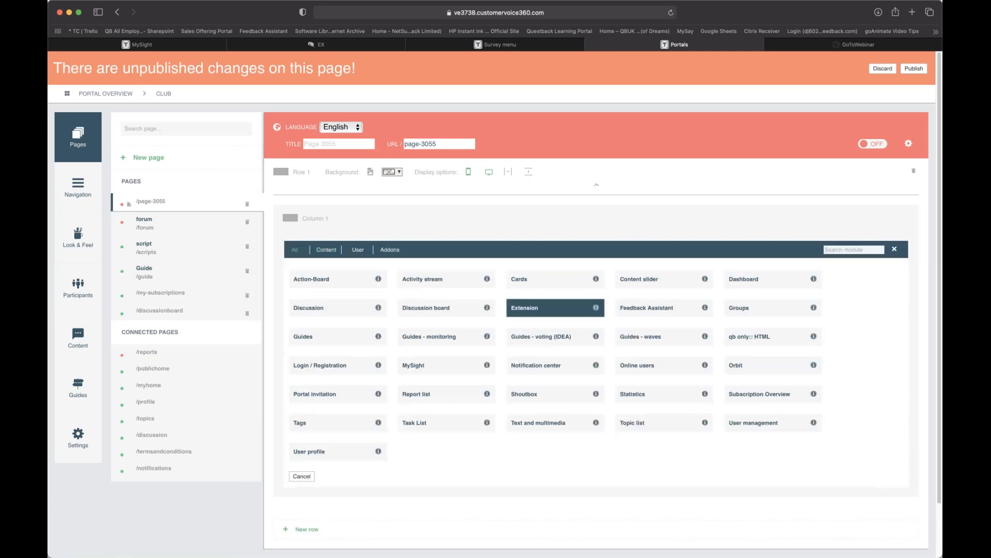
left_click(439, 369)
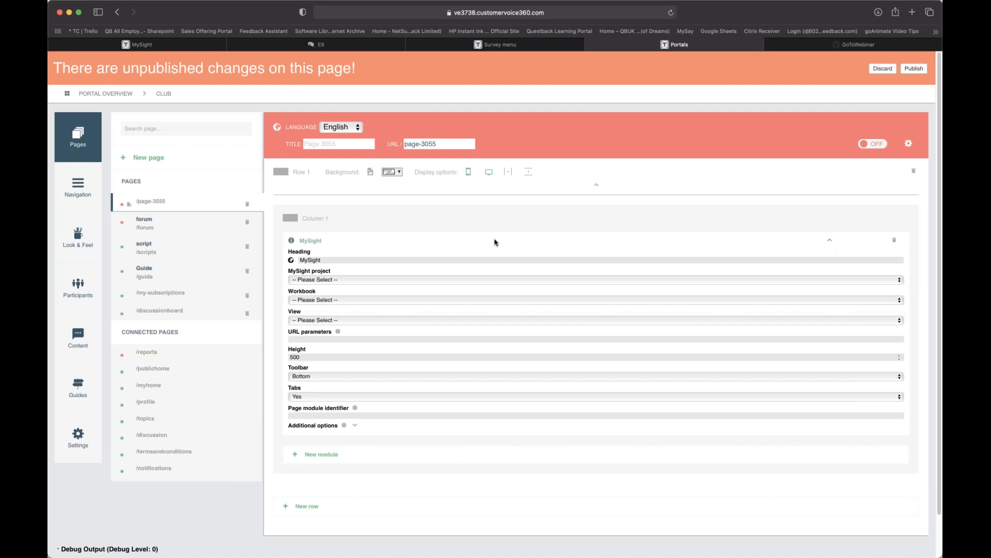
left_click(355, 425)
left_click(345, 438)
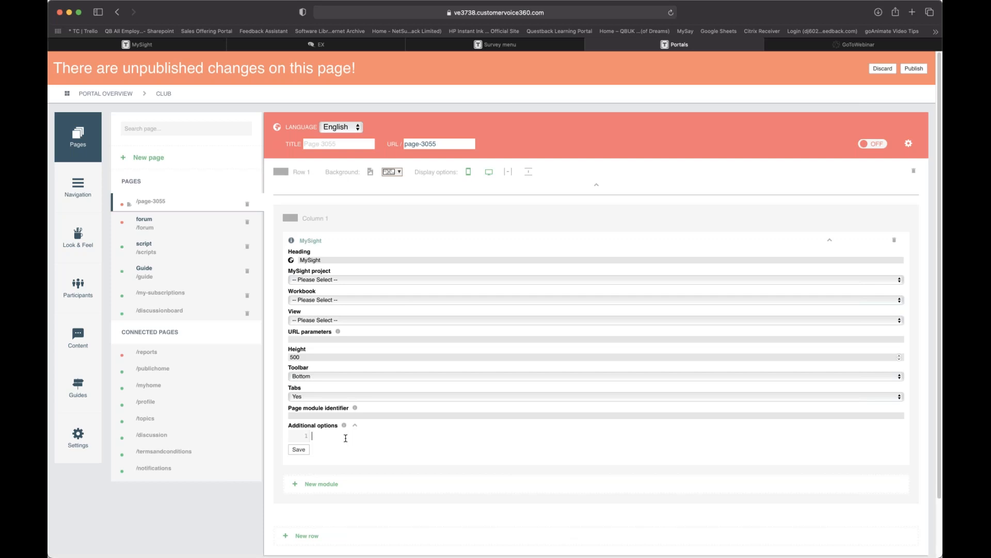
type("guidewave_id")
left_click_drag(355, 436, 309, 436)
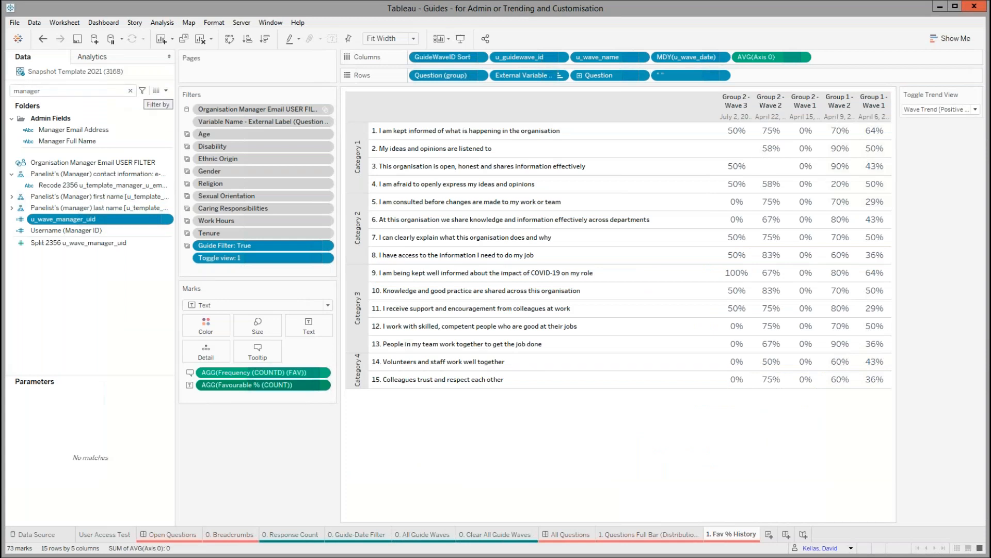
- Return to the All Questions dashboard in Tableau, and show slides 10 and 11 of the PowerPoint presentation
left_click(573, 535)
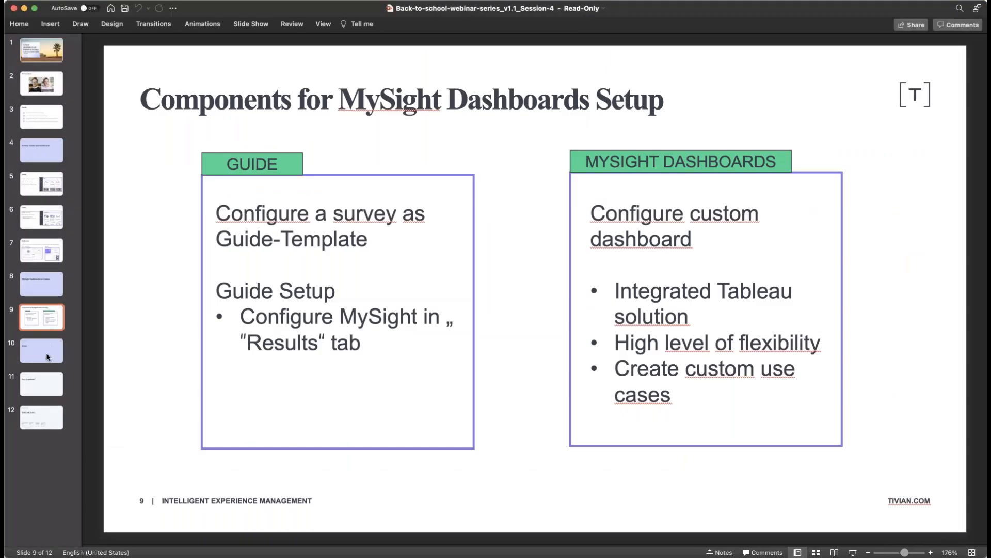
left_click(47, 350)
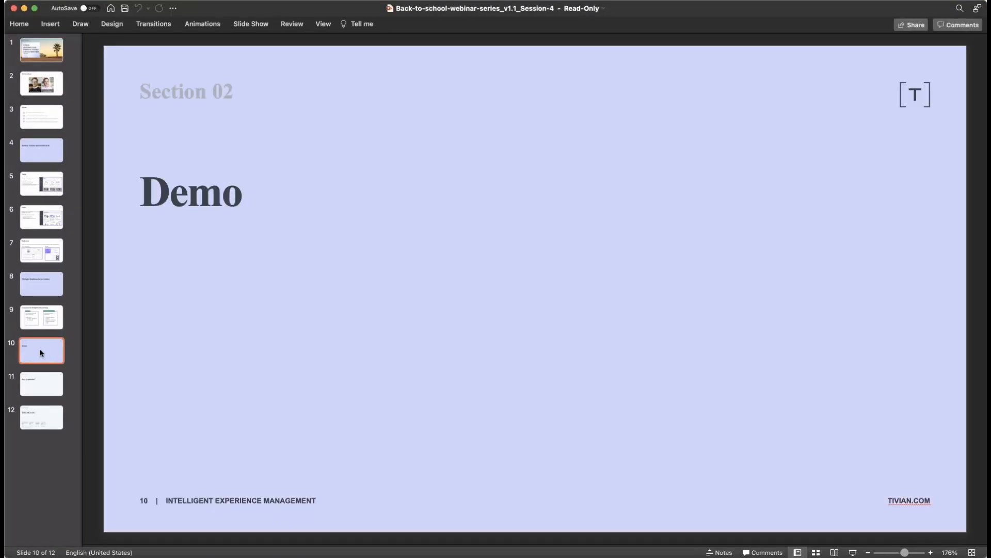
left_click(46, 384)
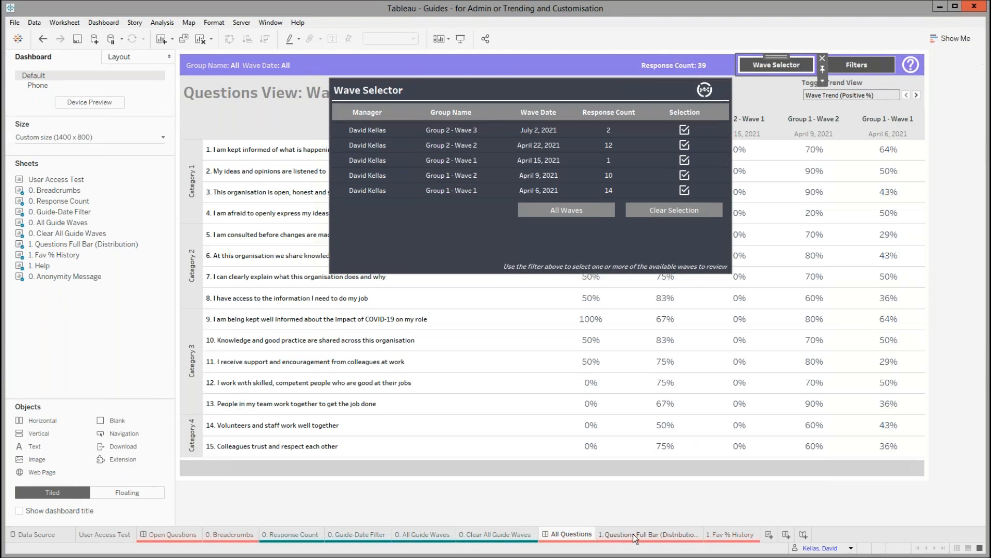
- In Tableau, search the data fields of the Questions Full Bar (Distribution) worksheet for "anon"
mouse_move(634, 538)
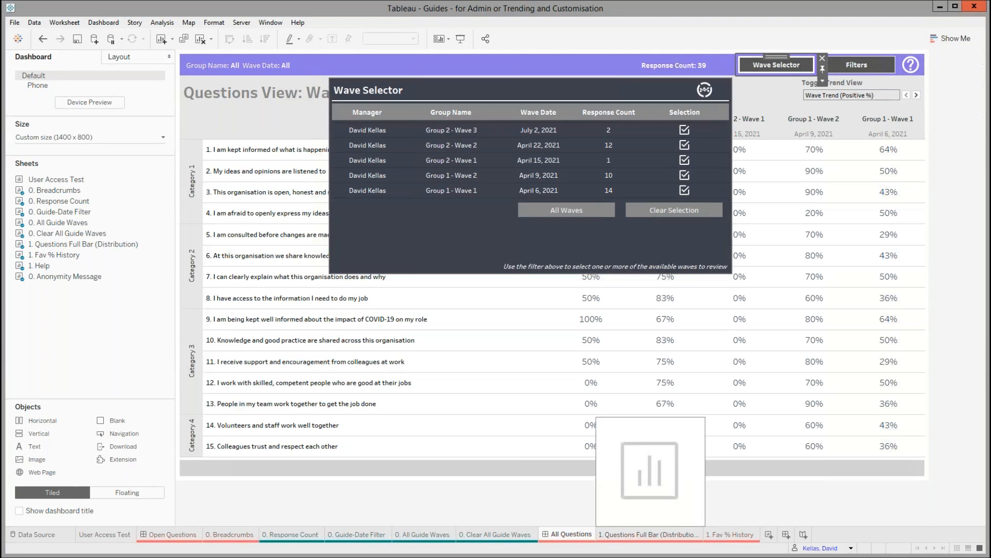
left_click(650, 534)
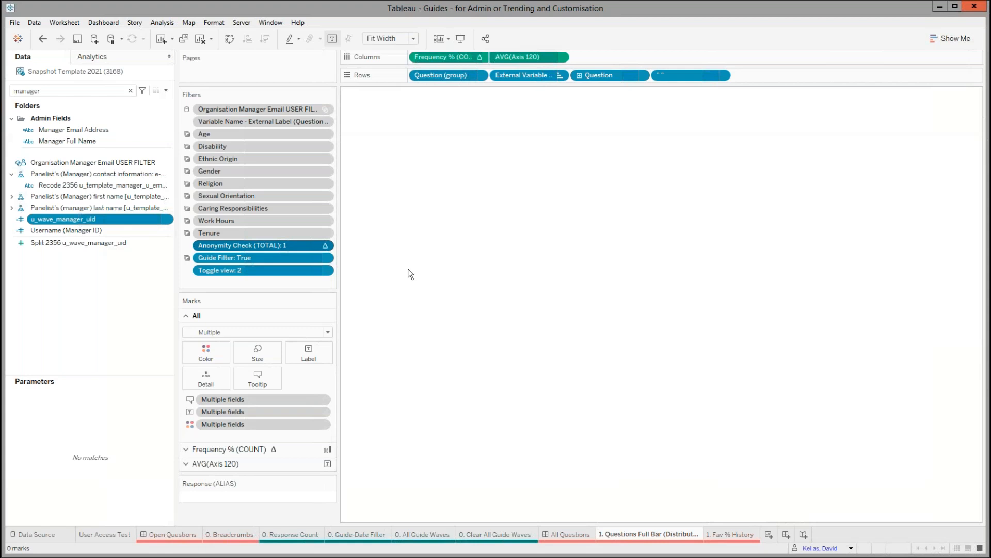
left_click(76, 92)
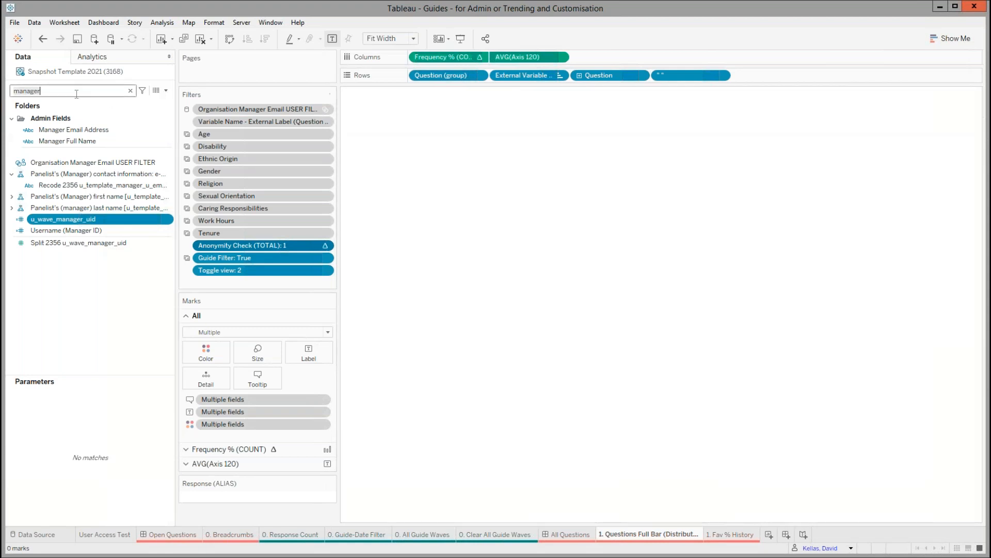
key("ctrl+a")
type("aonn")
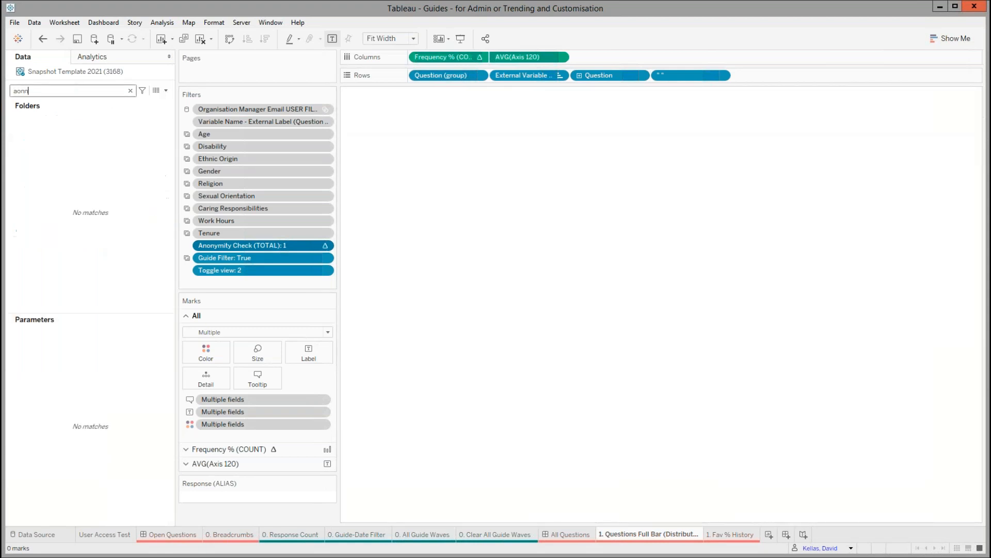
key("BackSpace")
key("BackSpace")
key("BackSpace")
type("non")
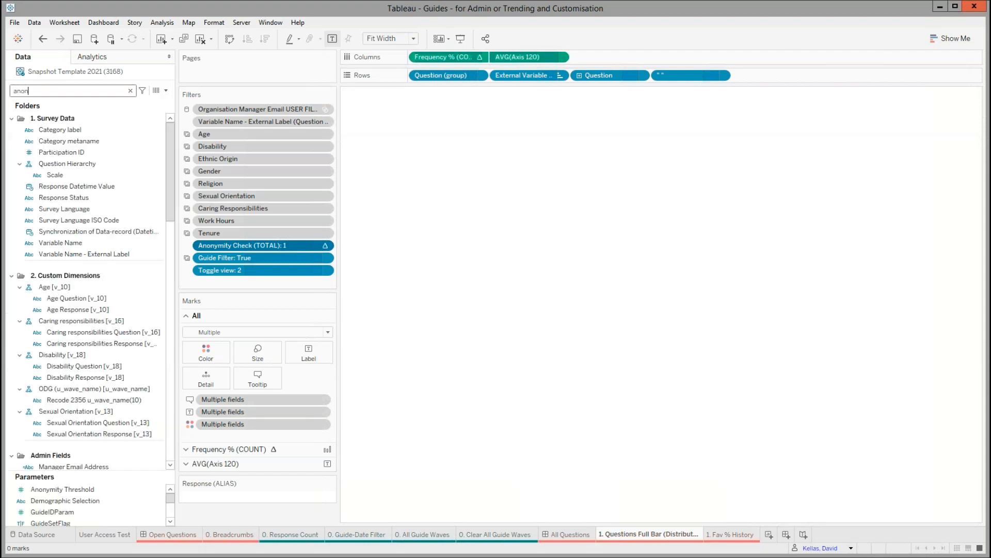
- Open the Anonymity Check (TOTAL) calculation, examine its formula and the distinct count of Participation ID, and close the editor without changes
left_click(75, 138)
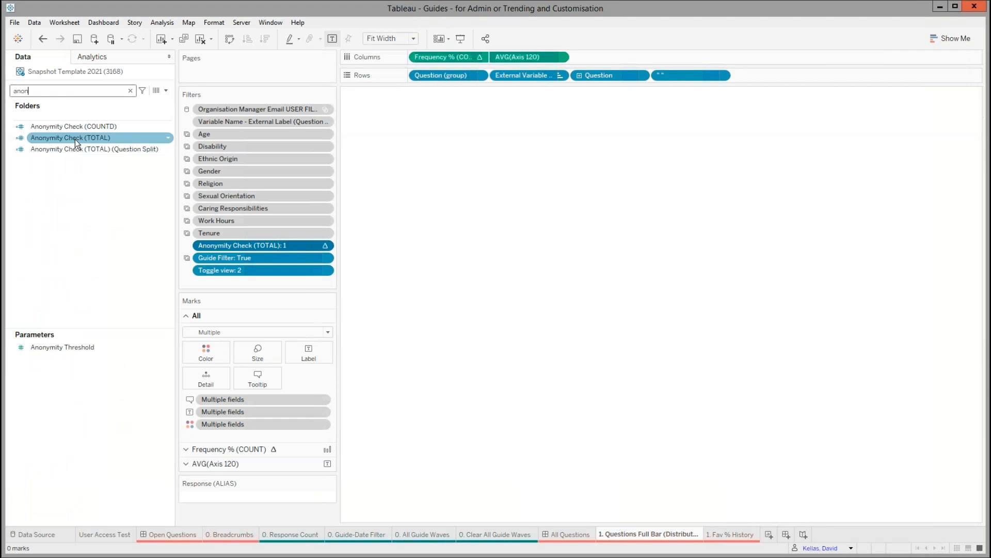
right_click(75, 138)
left_click(134, 194)
left_click_drag(574, 238, 417, 213)
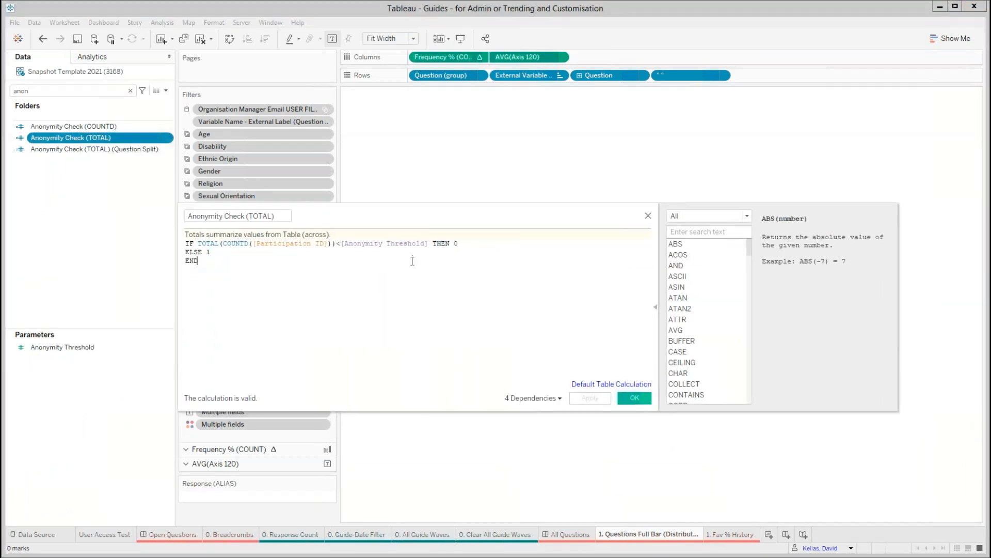
left_click_drag(216, 261, 186, 243)
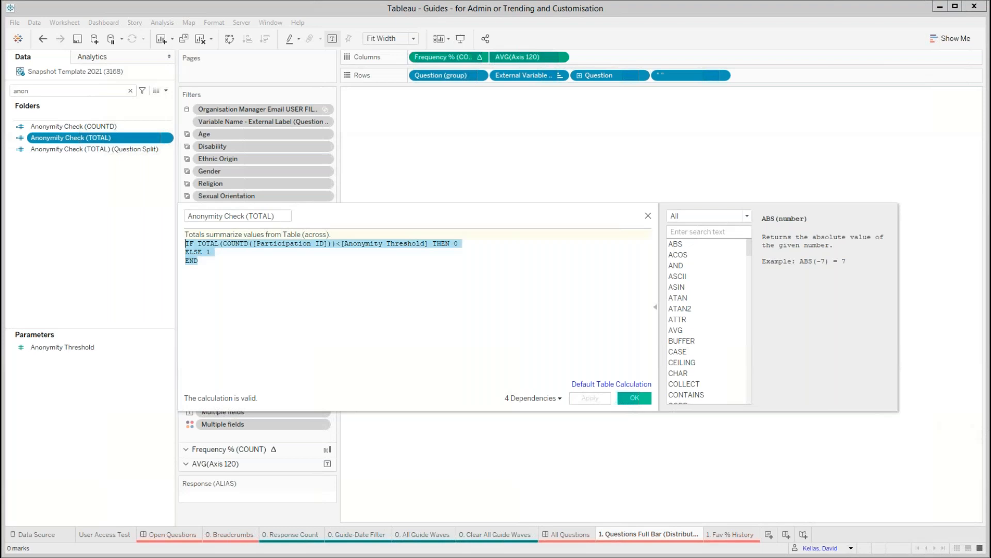
left_click(220, 263)
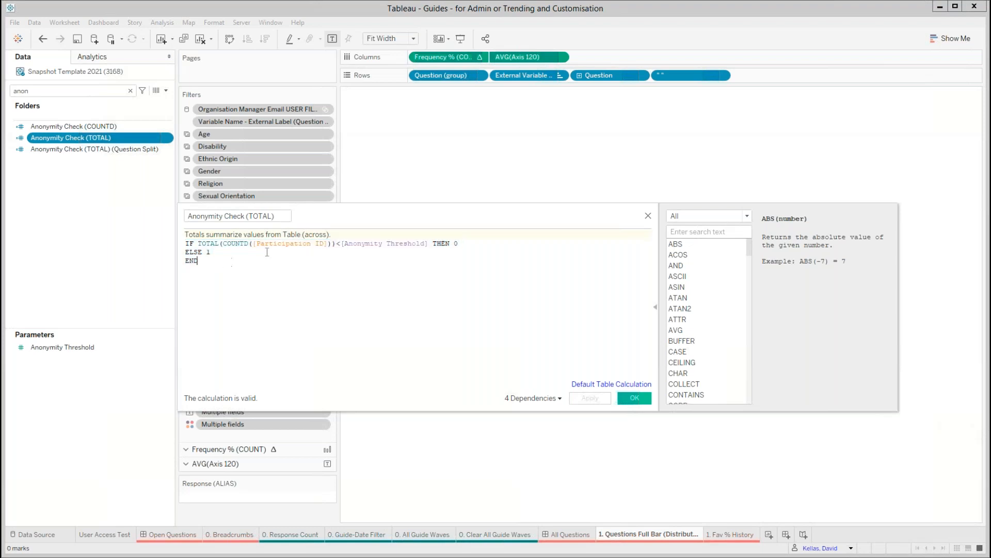
left_click_drag(333, 243, 219, 243)
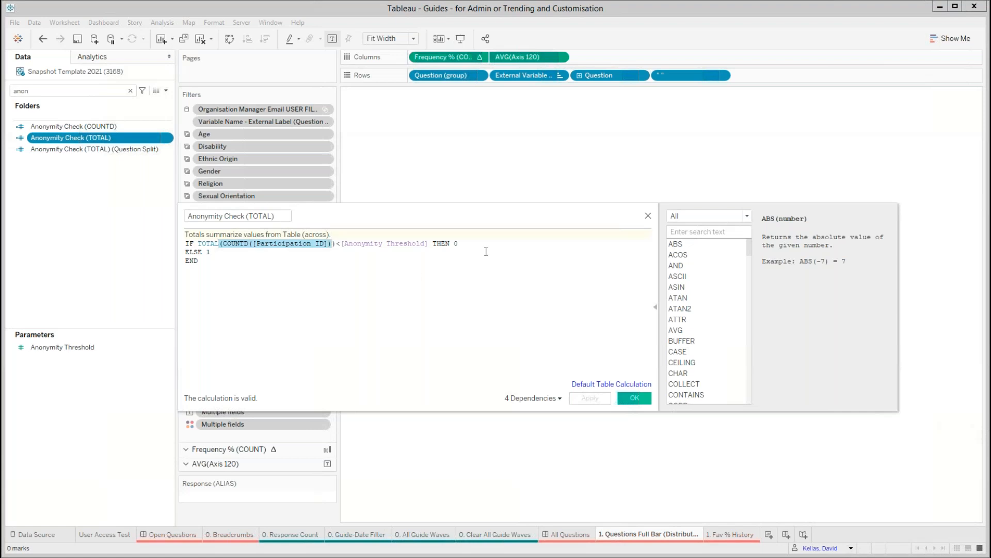
left_click(648, 216)
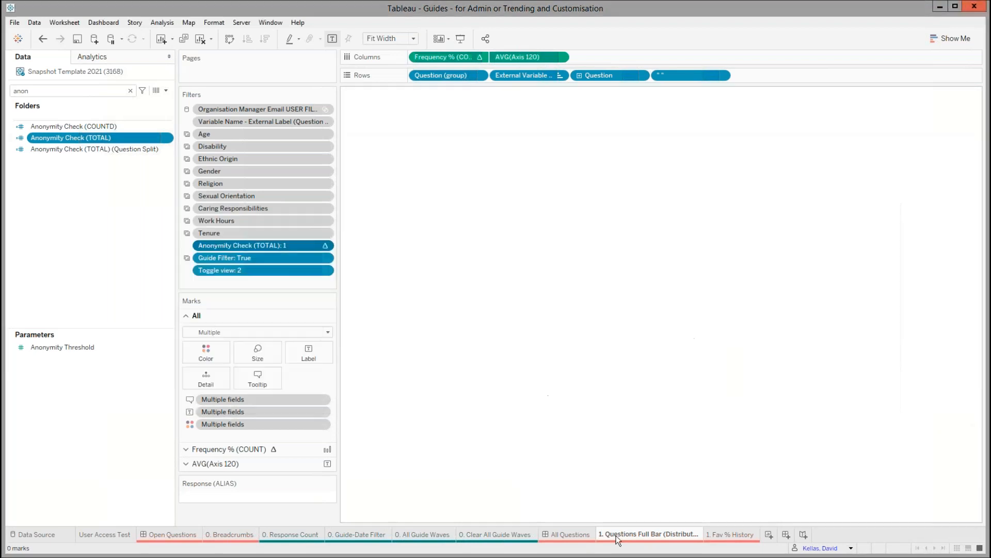
- Return to the All Questions dashboard and hide its Wave Selector container
left_click(577, 536)
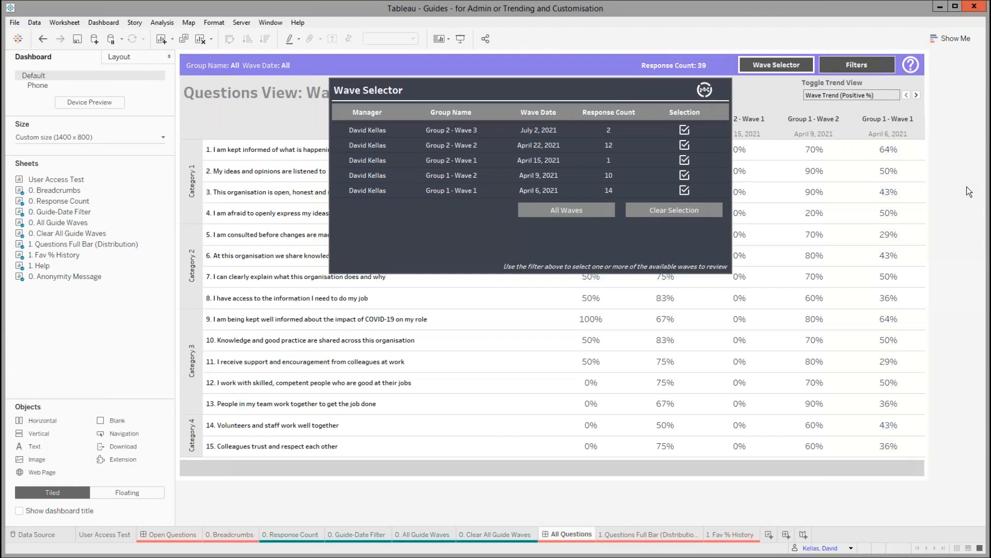
right_click(775, 63)
left_click(813, 81)
left_click(945, 171)
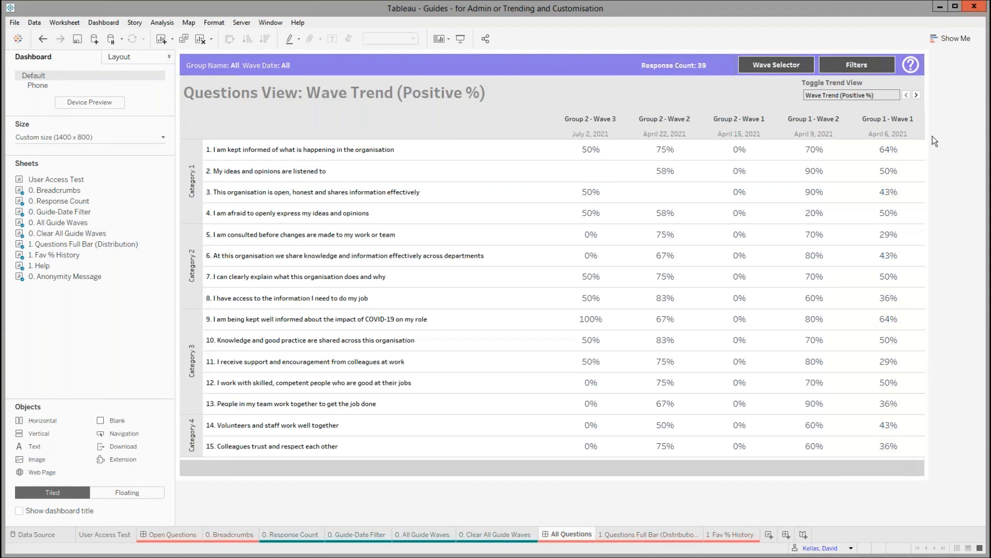
- Examine the available options for the Wave Selector button, including Show, and dismiss them without changes
left_click(772, 70)
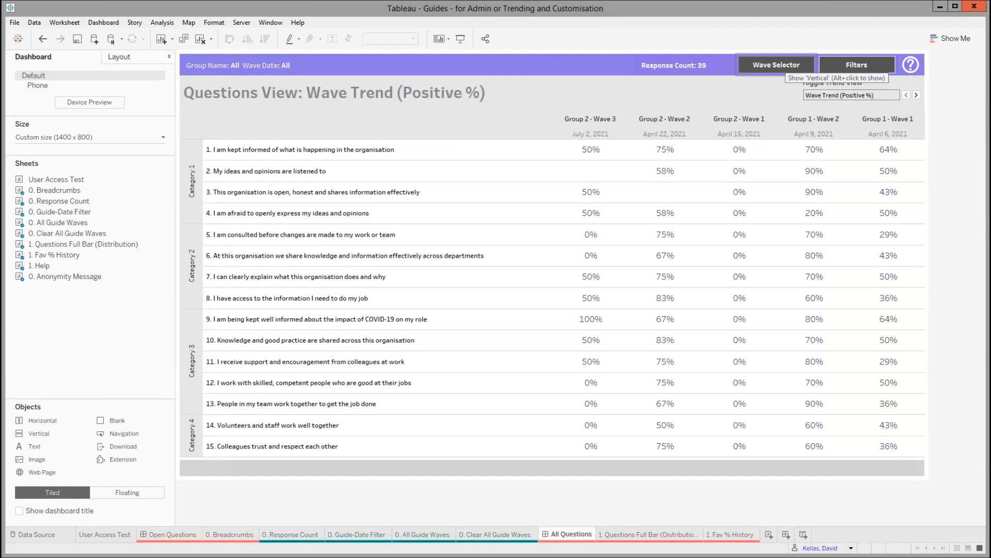
right_click(786, 66)
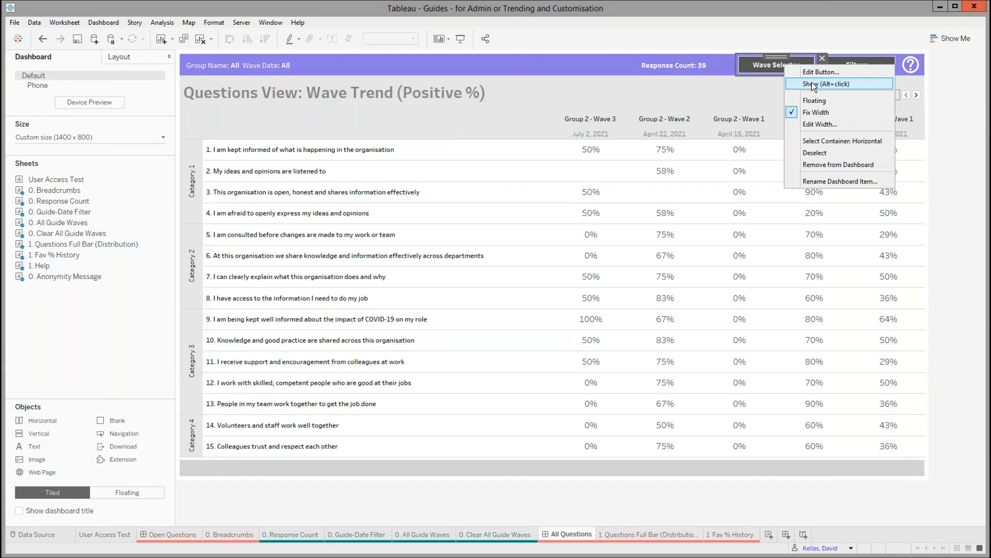
left_click(971, 86)
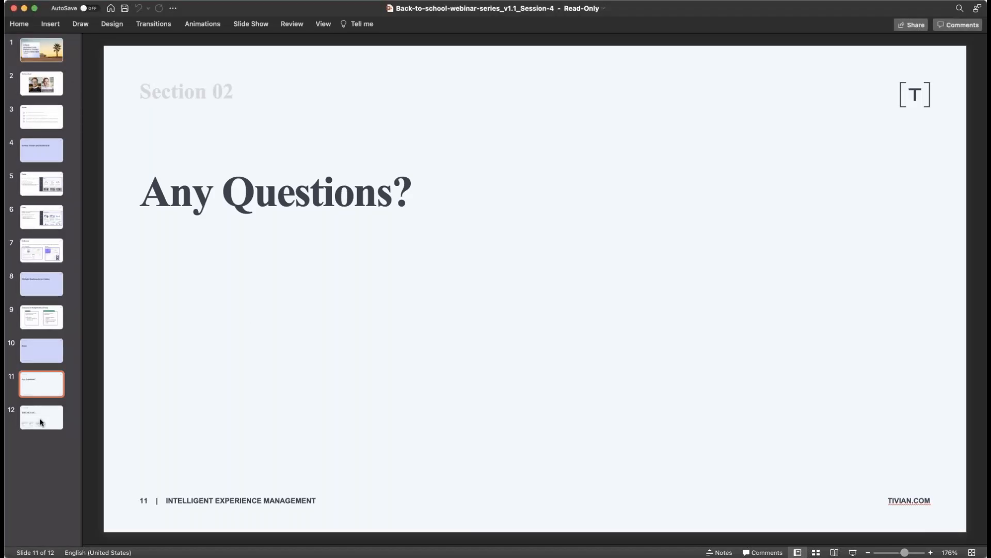
- Show slide 12, the closing slide, of the PowerPoint presentation
left_click(42, 422)
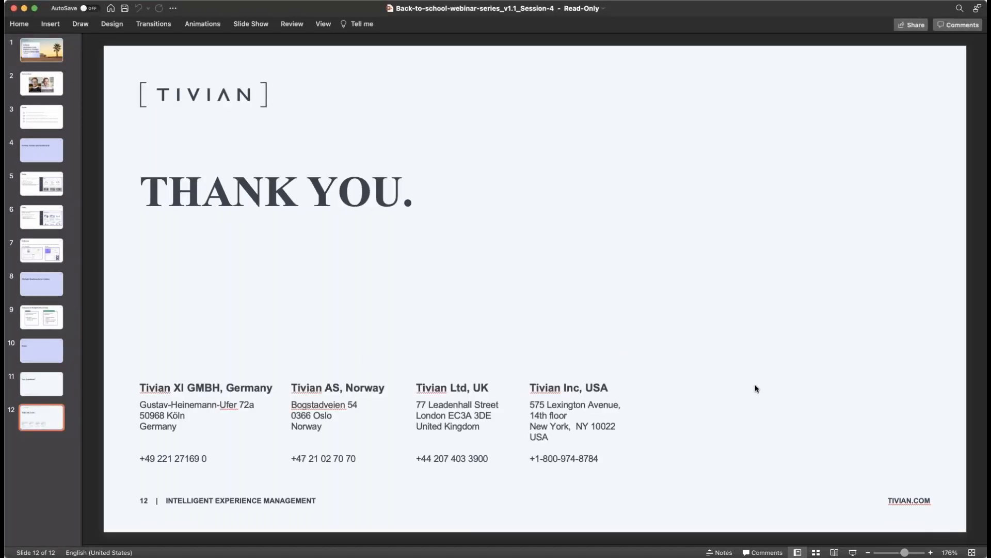